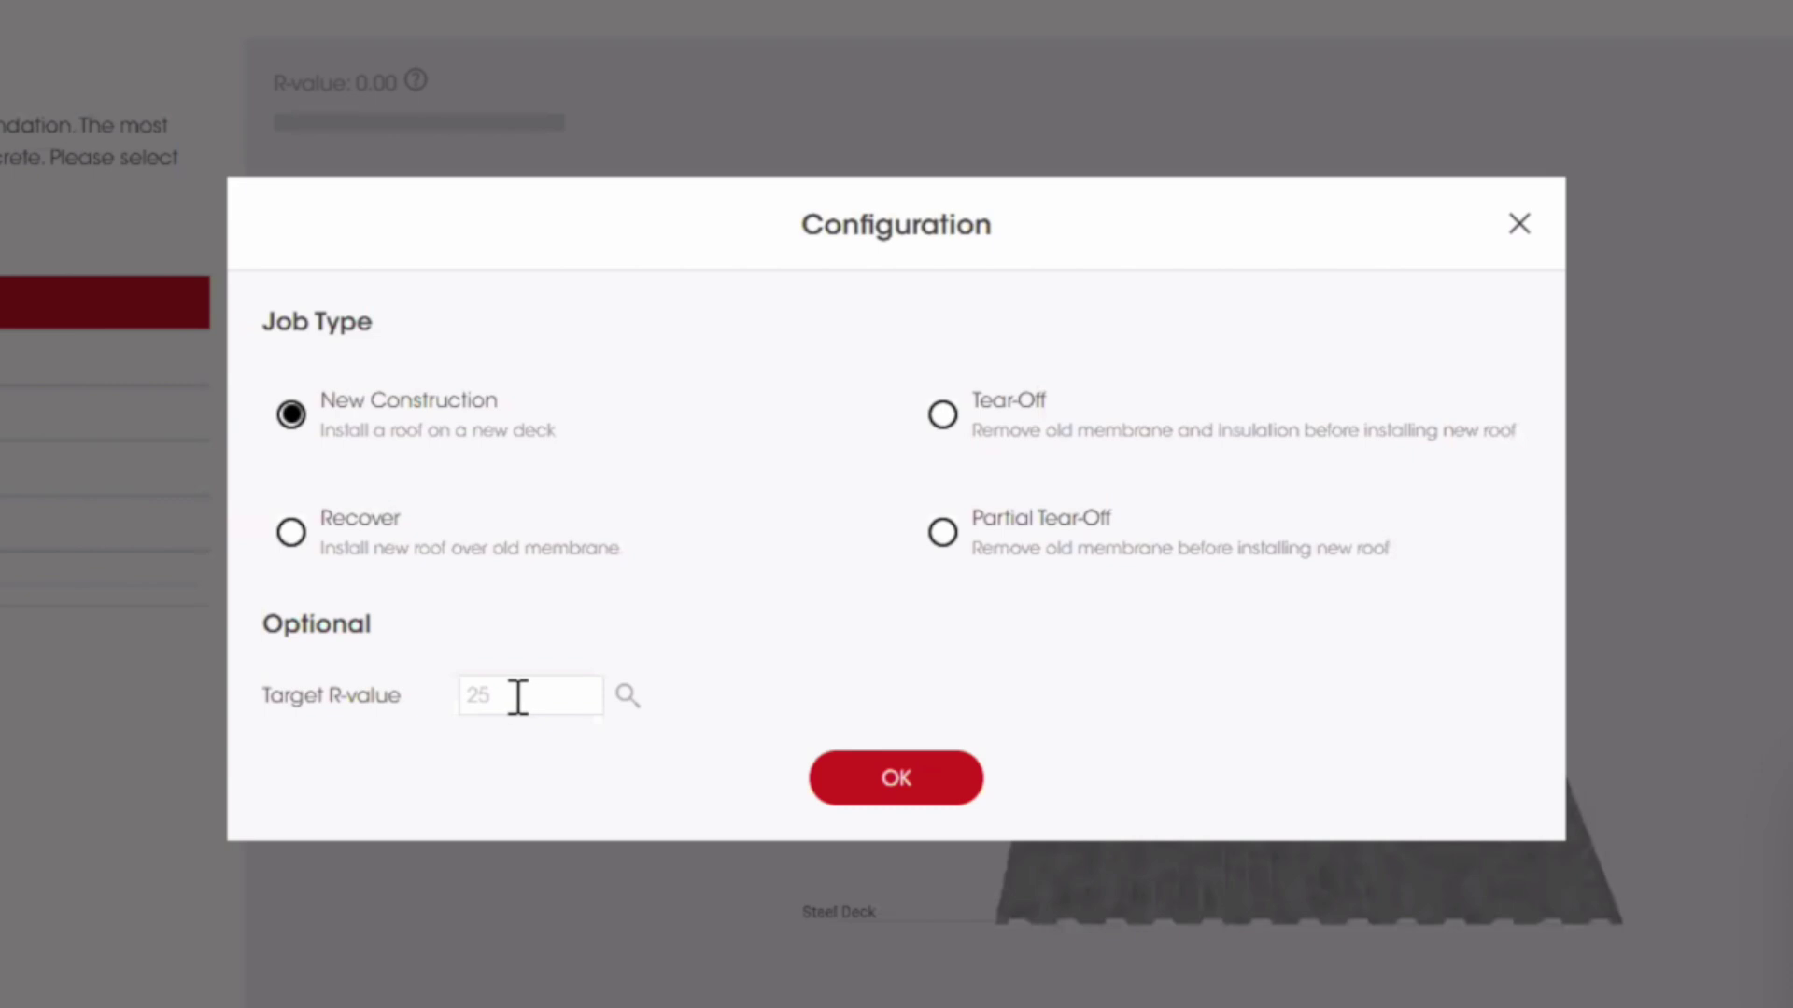
Step: Apply Anchorage, Alaska's minimum R-value of 35 as the target and confirm the job configuration
left_click(622, 698)
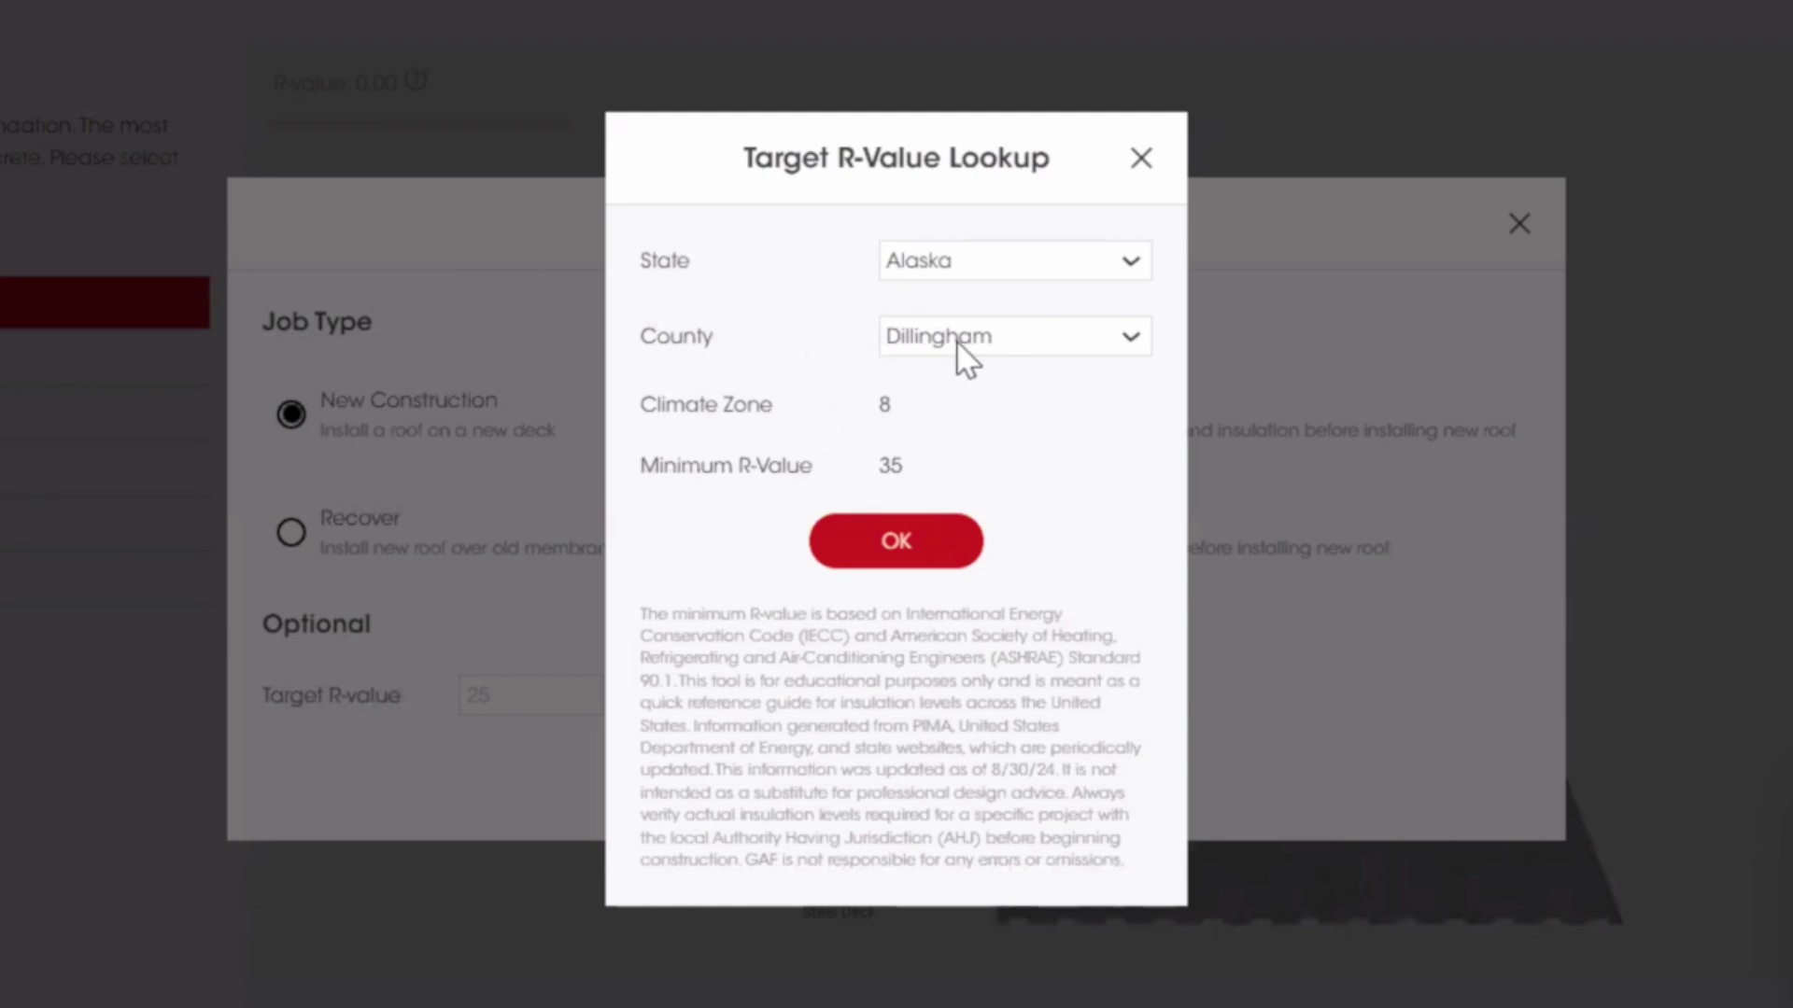
key("alt+Down")
left_click(952, 489)
left_click(868, 548)
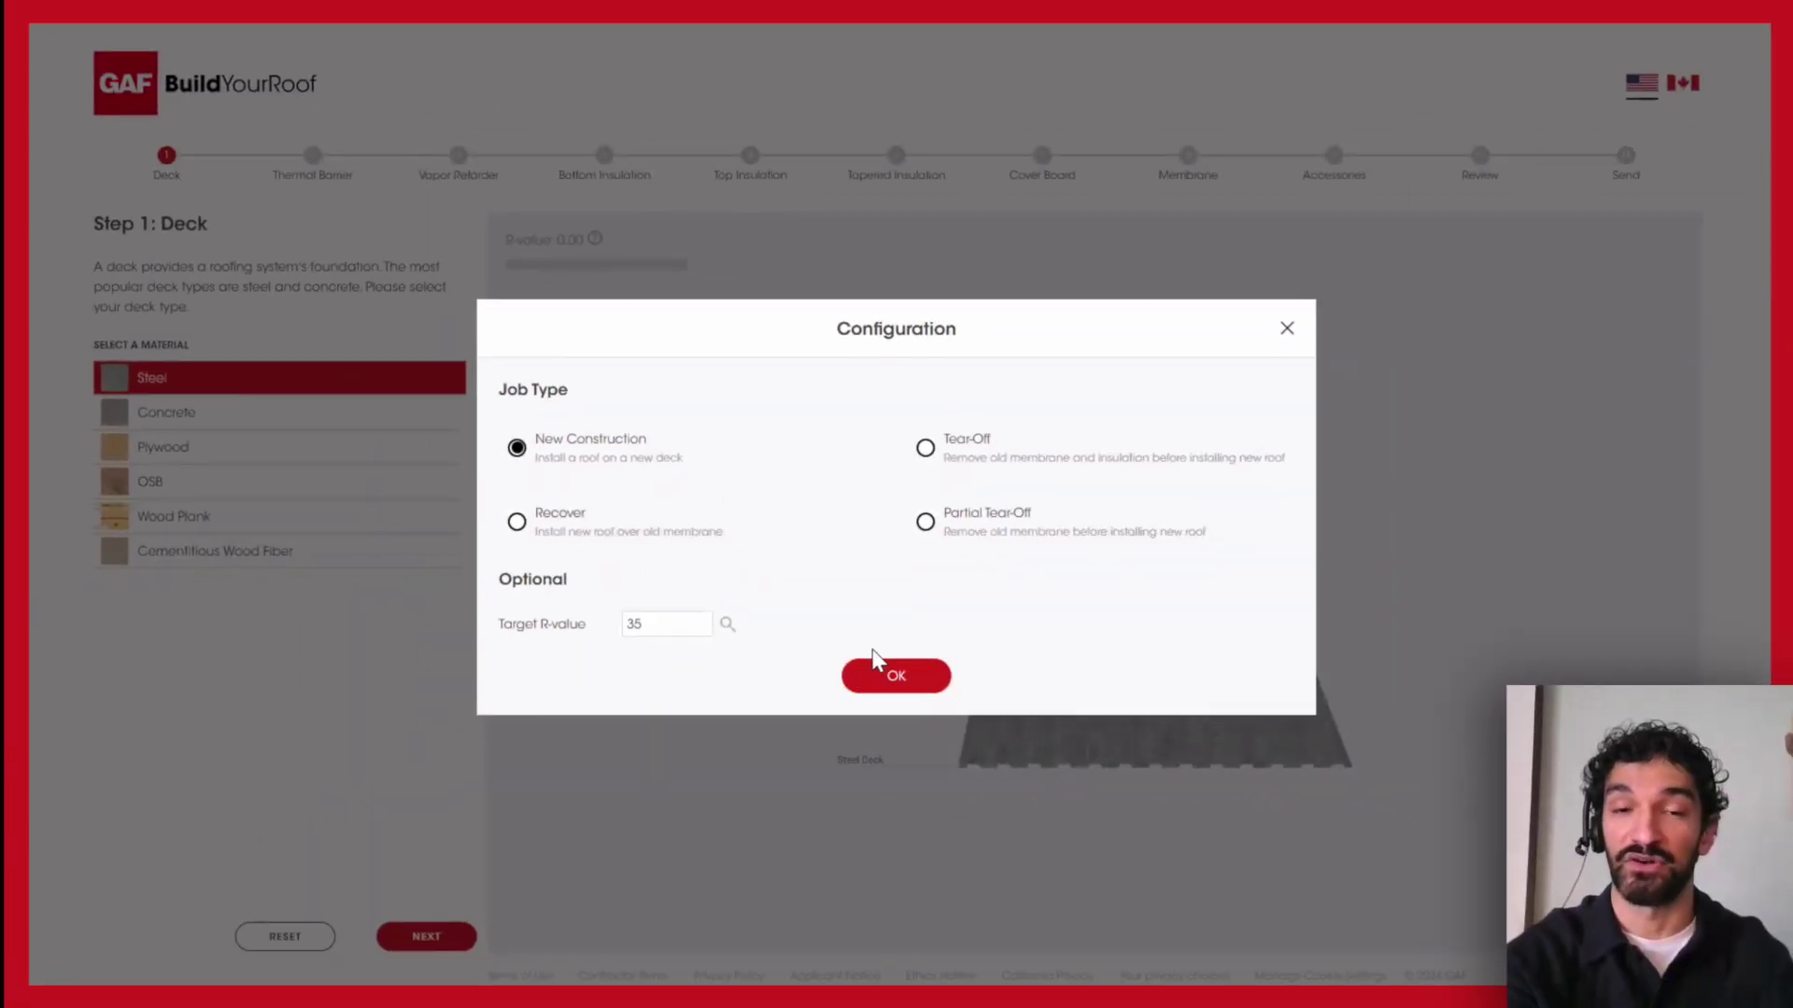
left_click(865, 674)
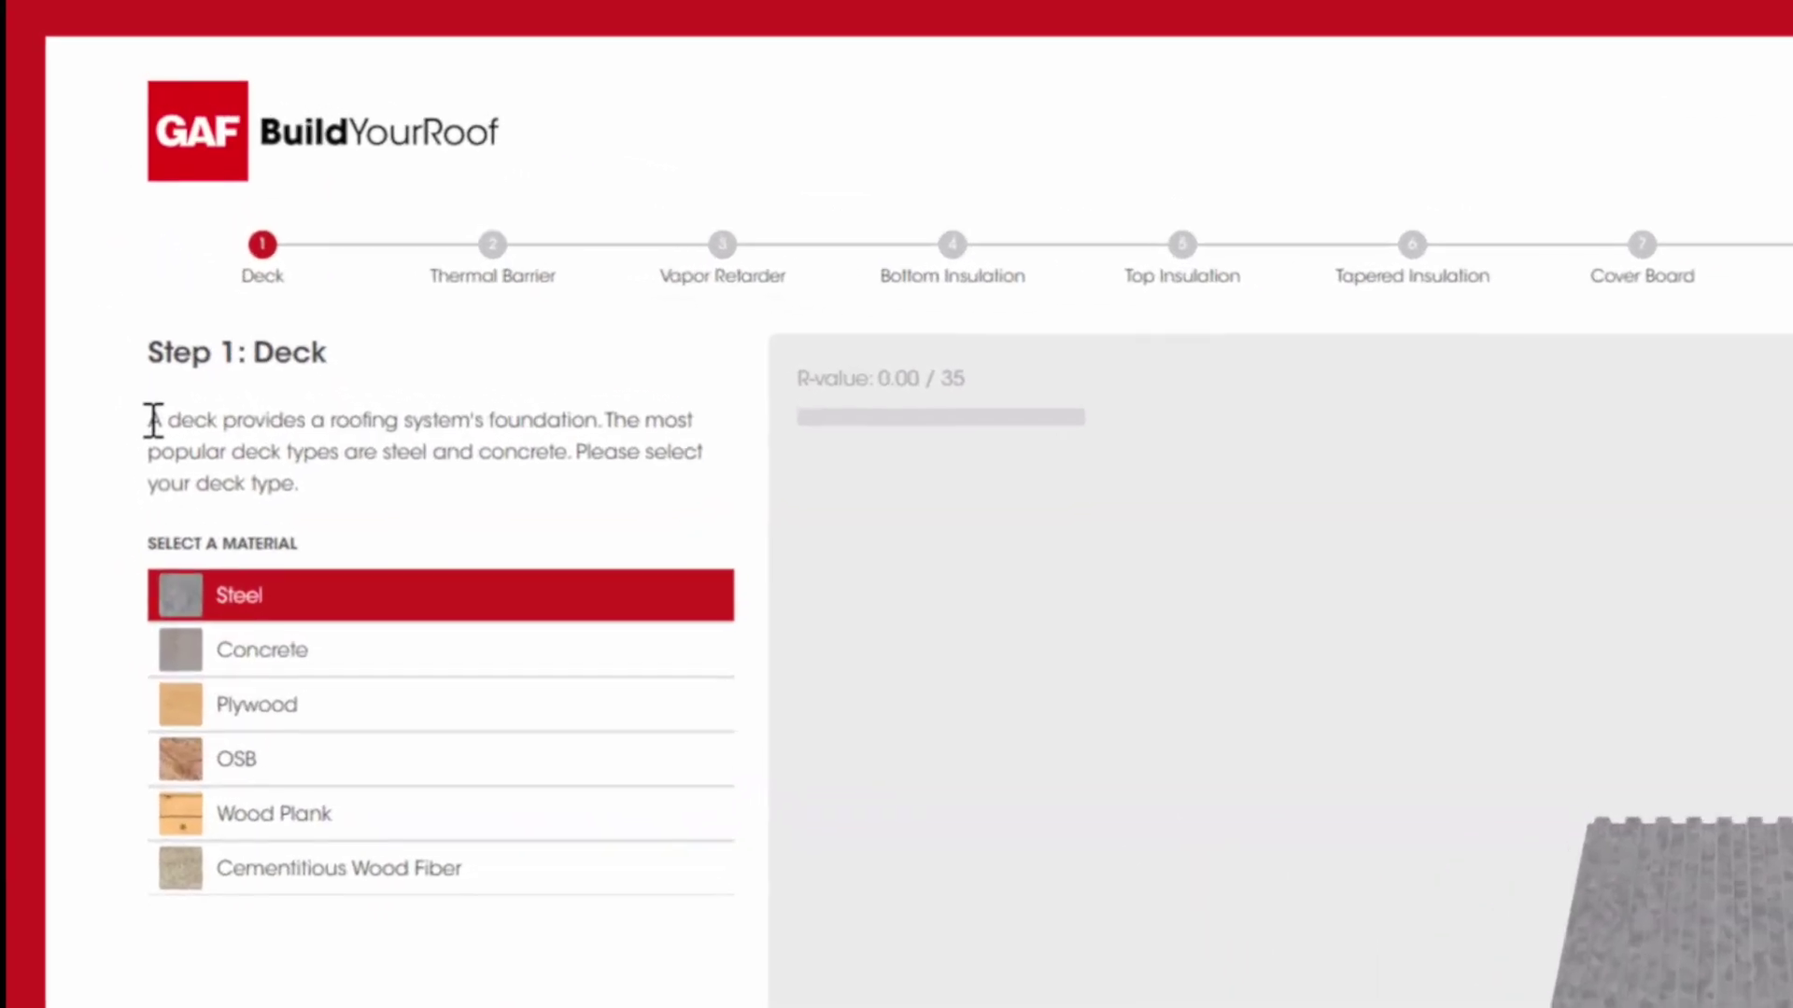
left_click_drag(152, 437, 321, 500)
left_click(319, 540)
left_click(320, 674)
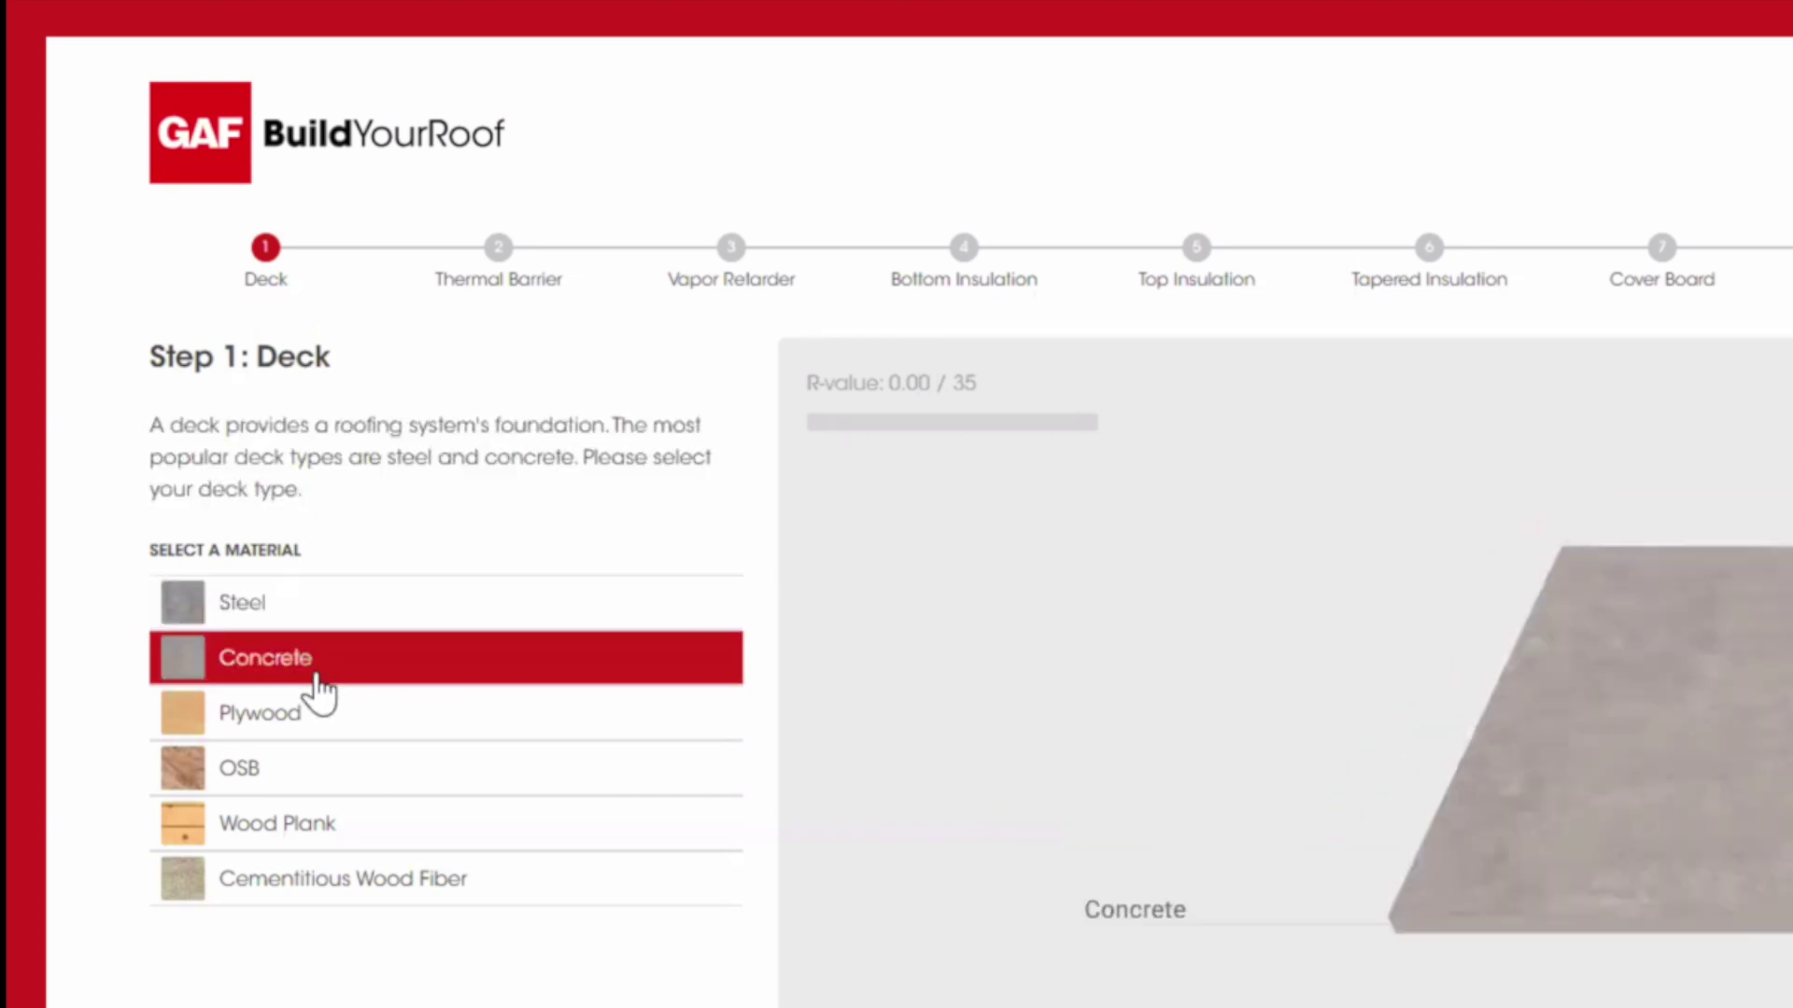
left_click(311, 727)
left_click(322, 769)
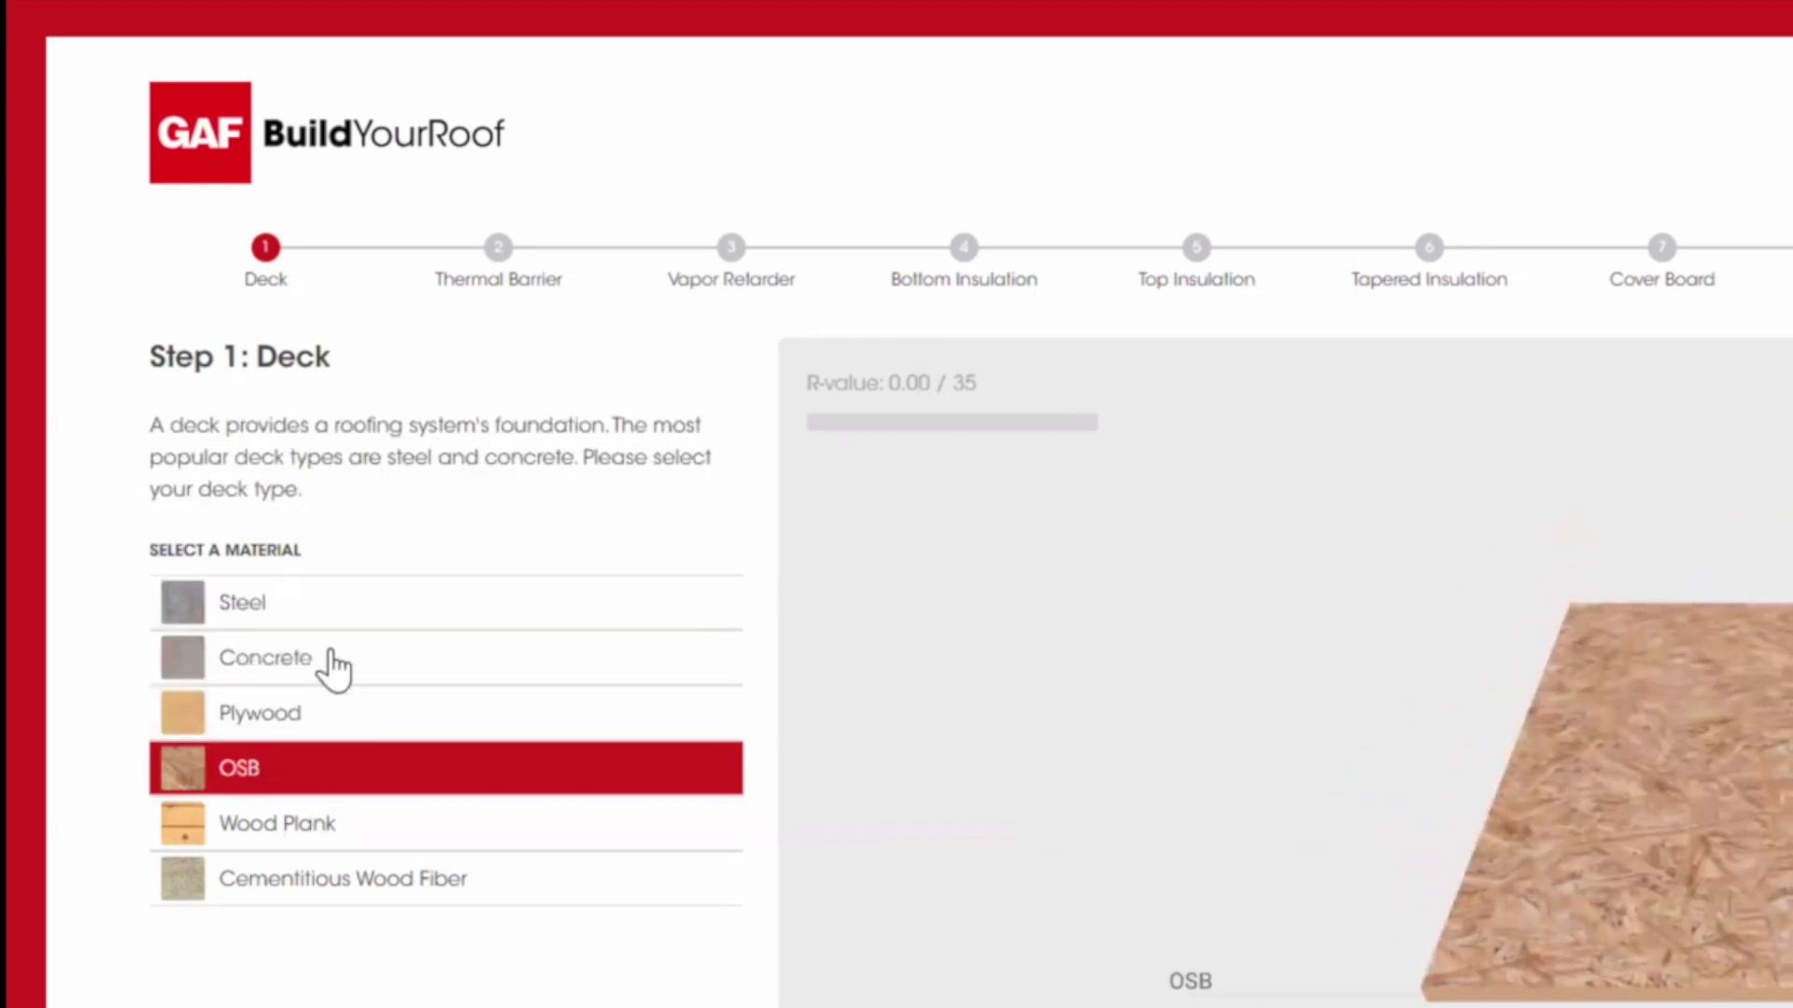
left_click(287, 603)
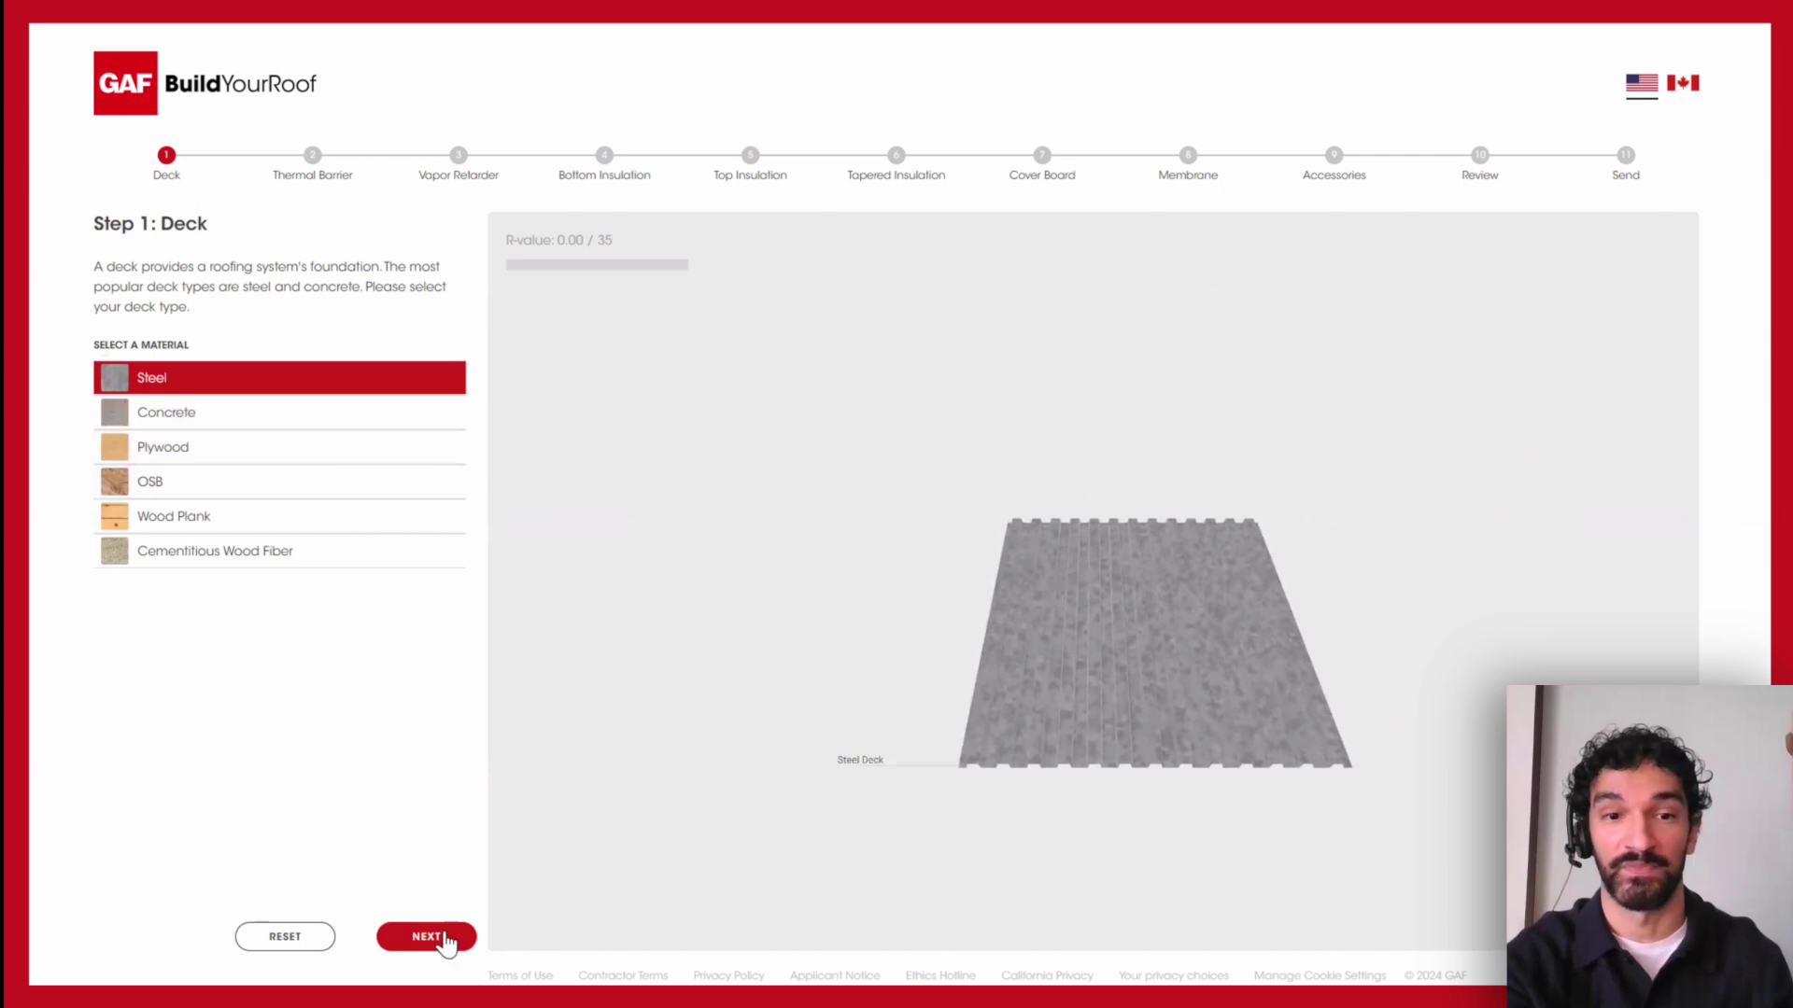
Step: Choose DensDeck Prime Board at 5/8" thickness as the thermal barrier
left_click(428, 944)
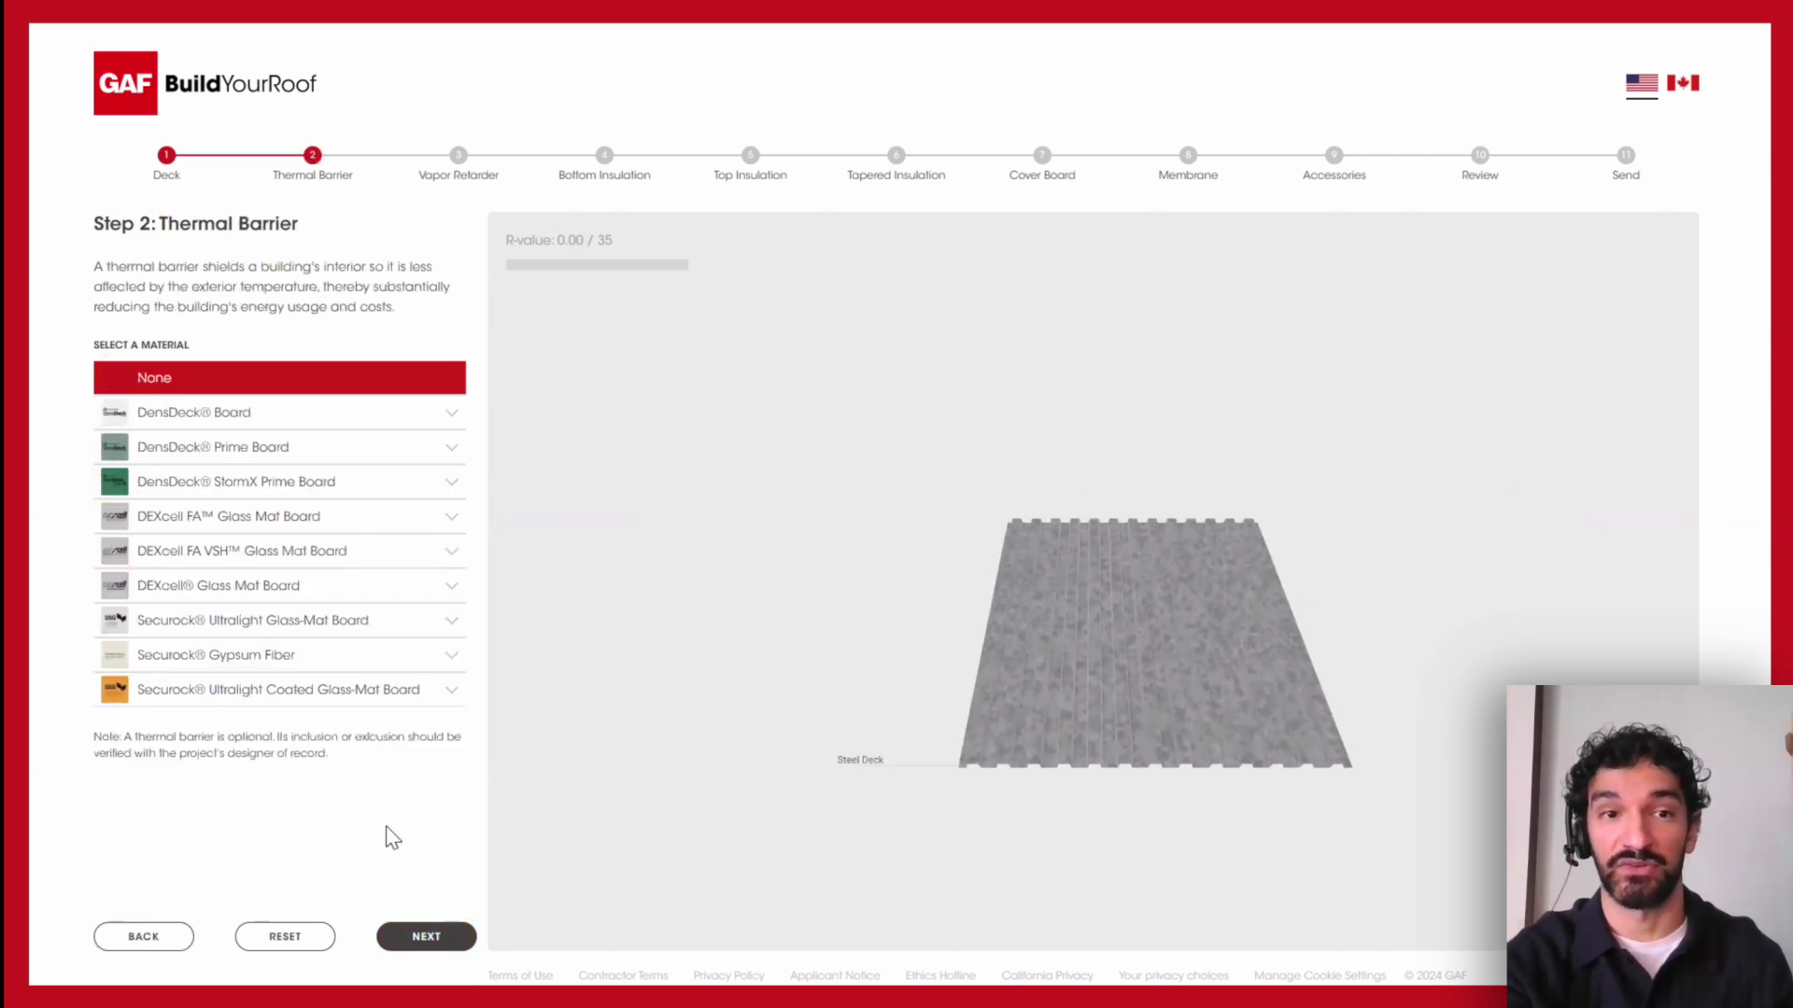
left_click(252, 448)
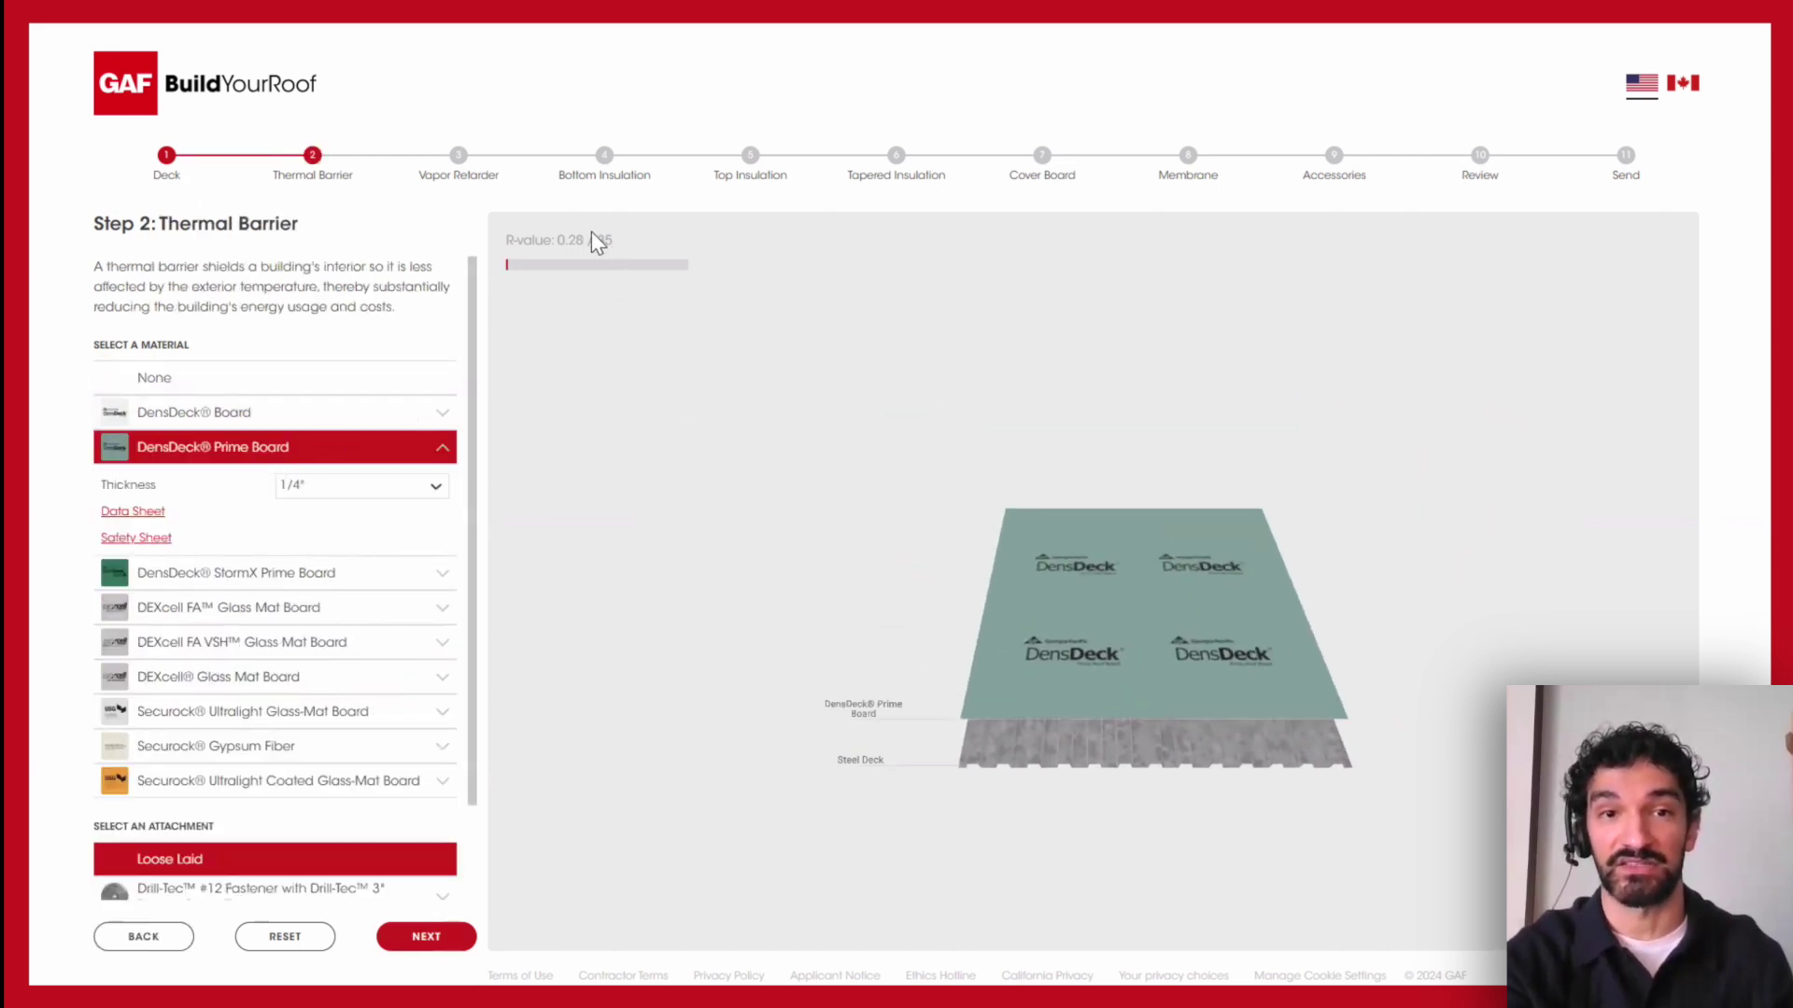
left_click(399, 498)
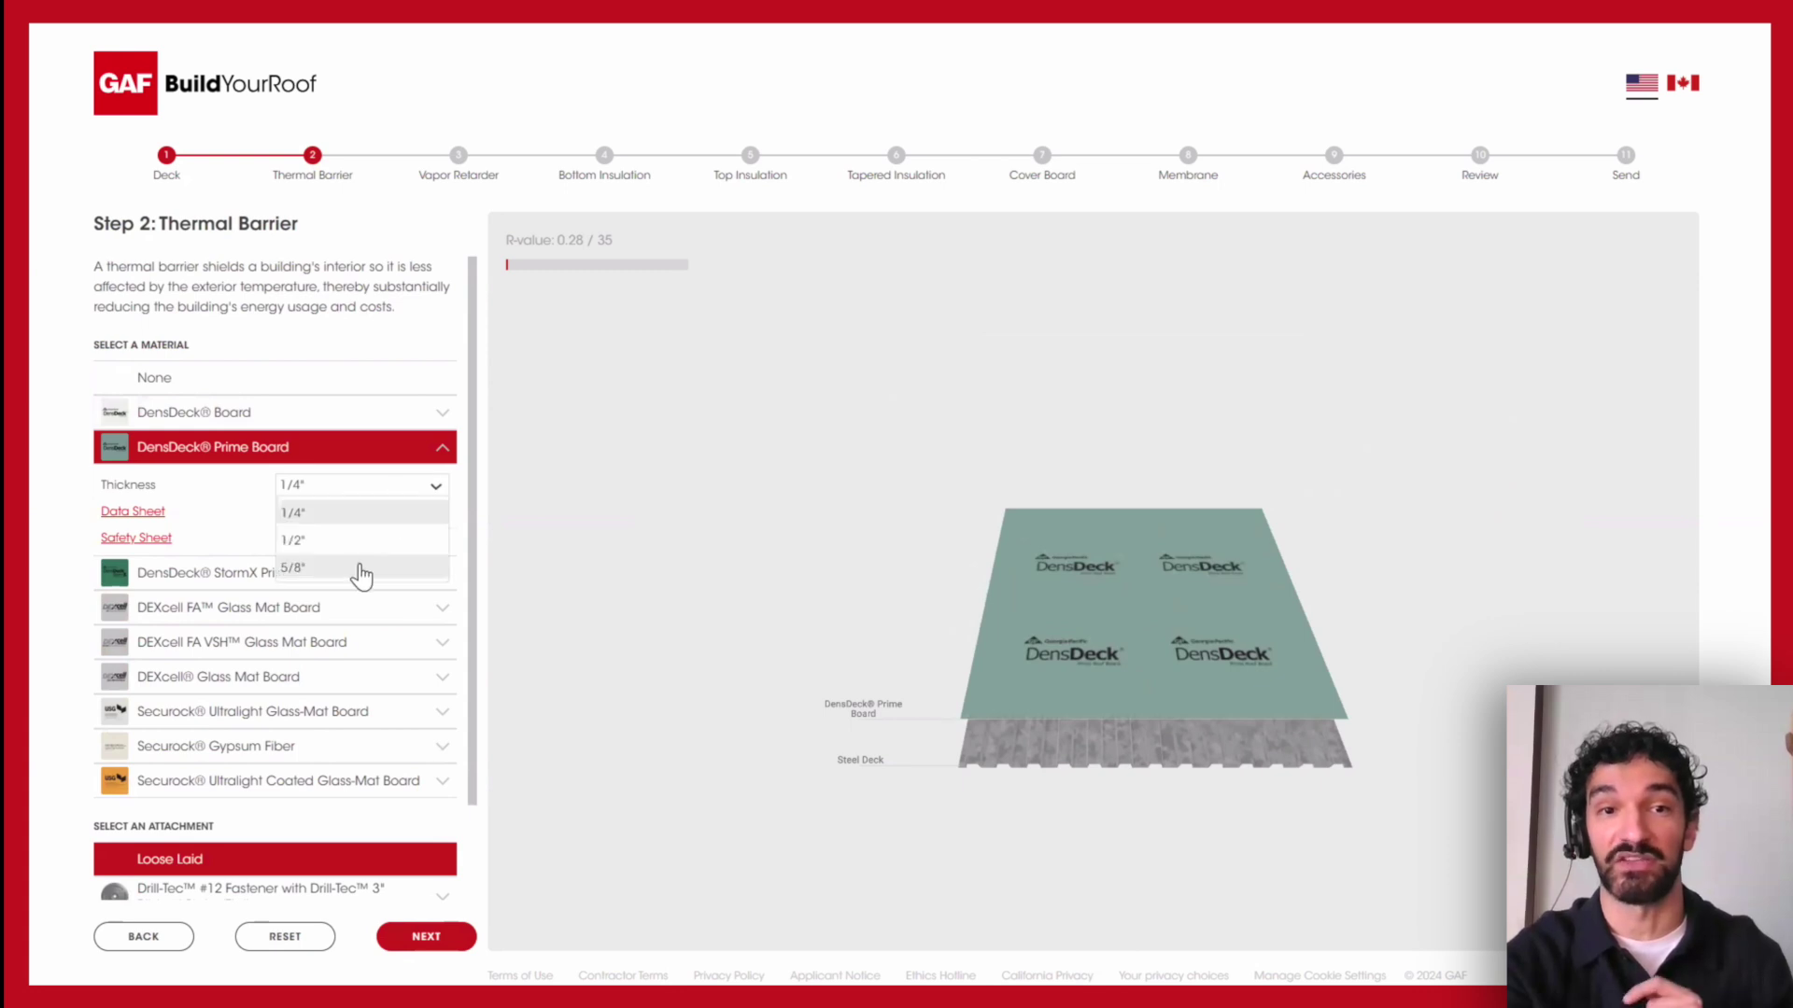
left_click(360, 558)
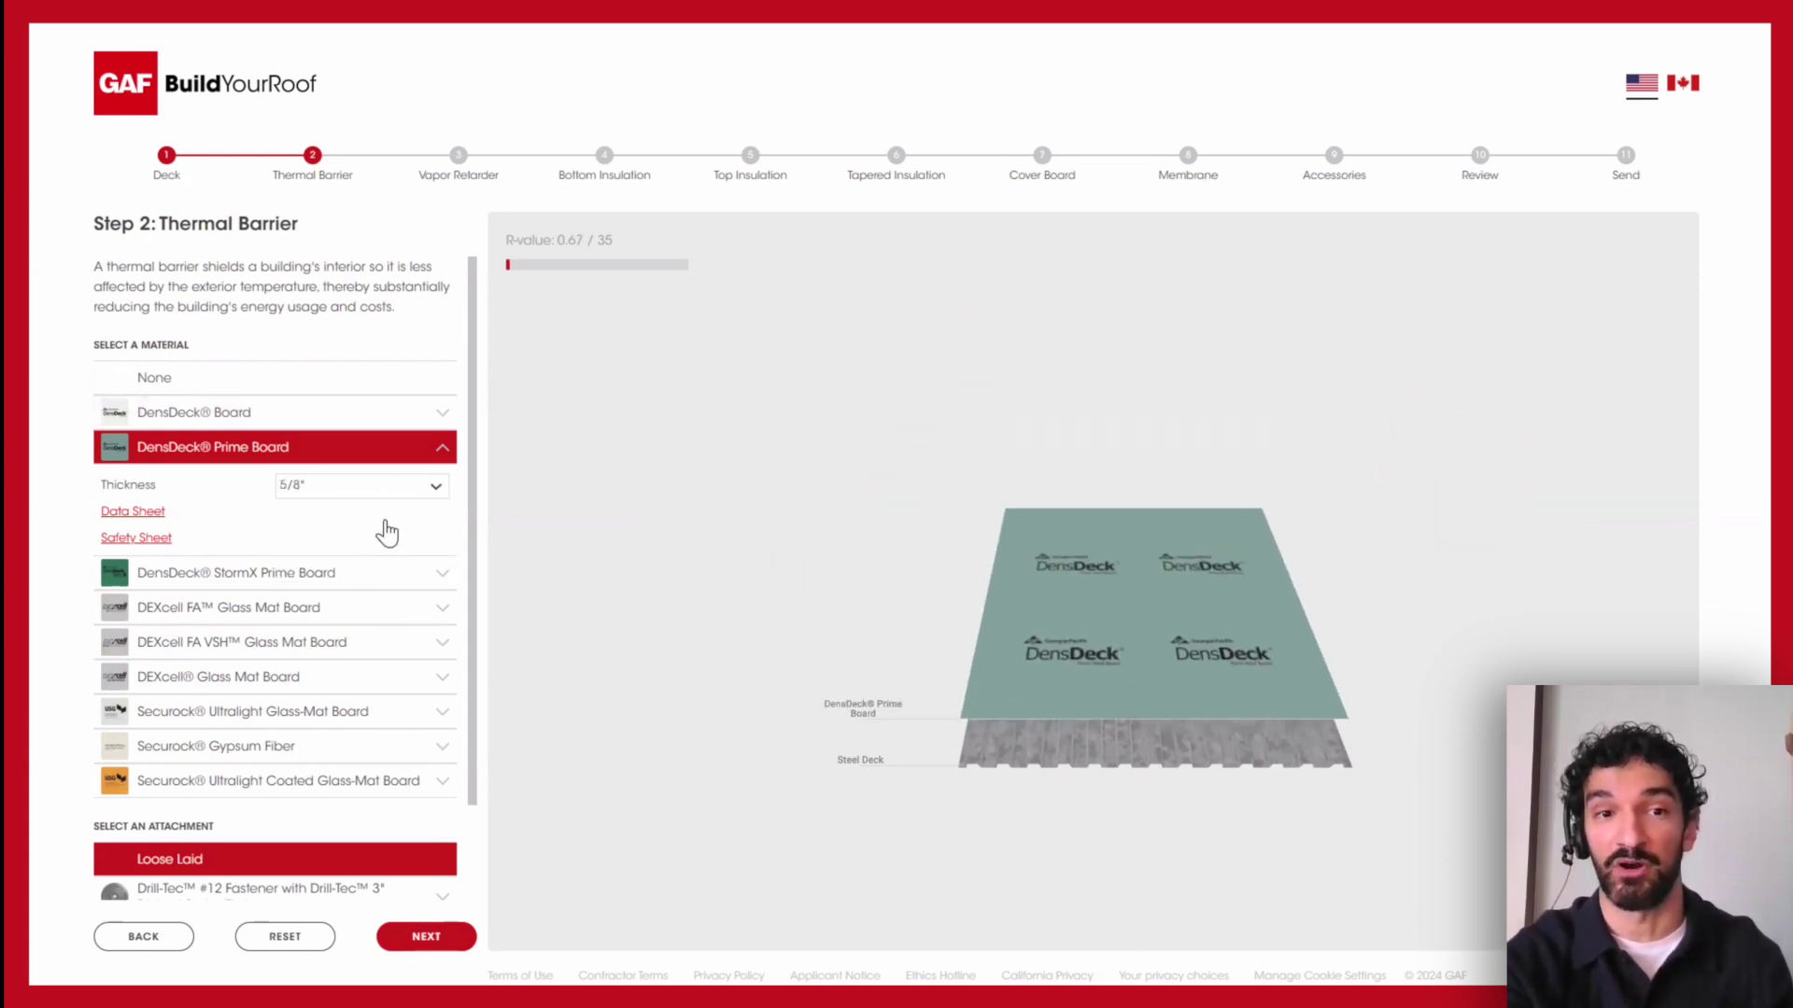
Step: Select SA Vapor Retarder XL as the vapor retarder and review its data sheet
left_click(442, 193)
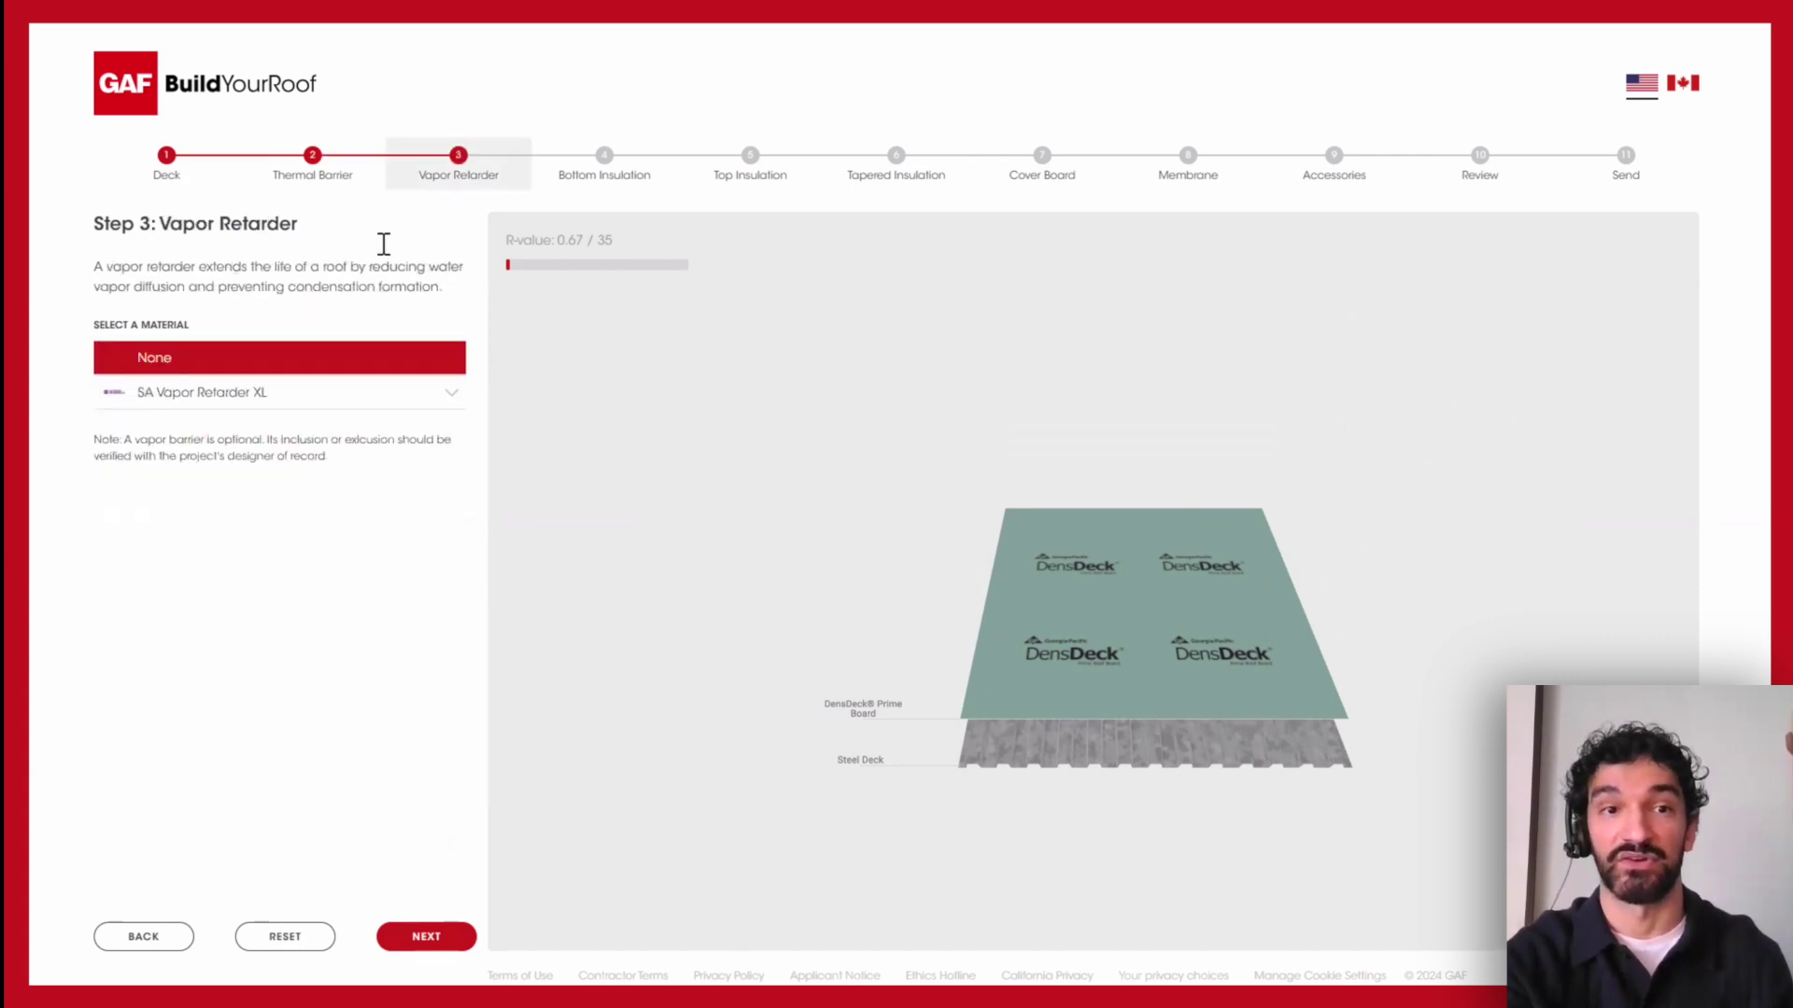
left_click(228, 393)
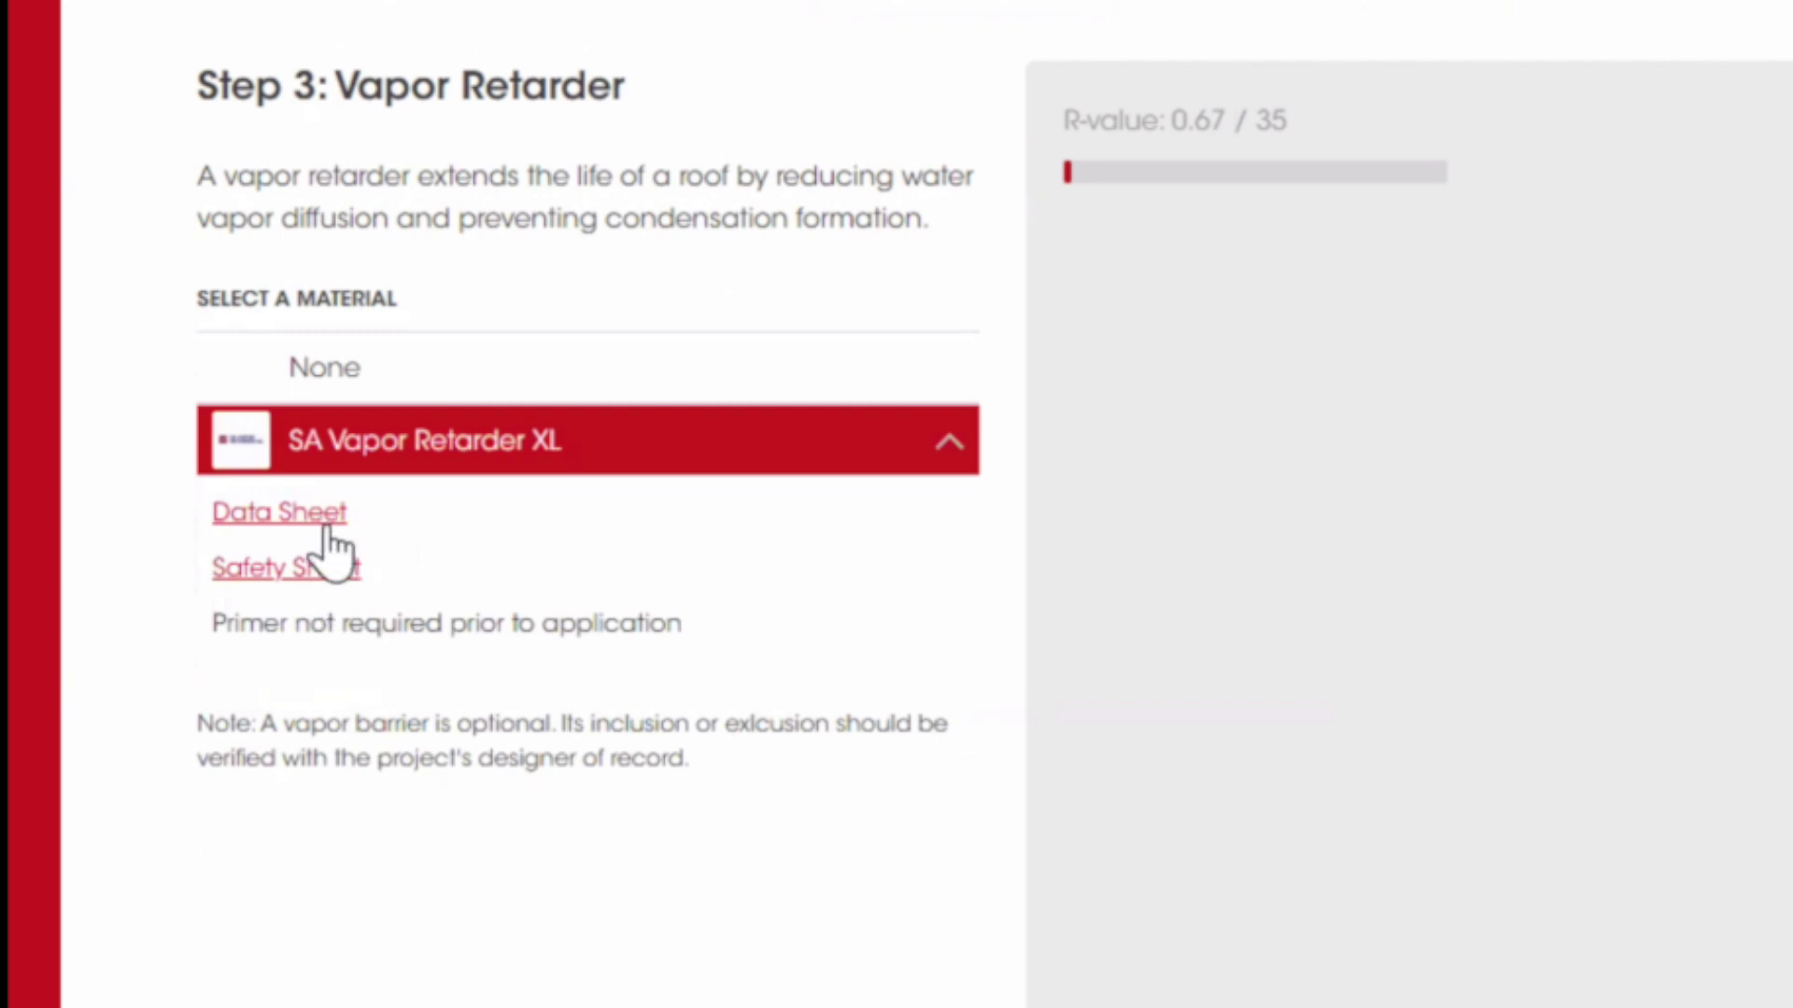
left_click(311, 515)
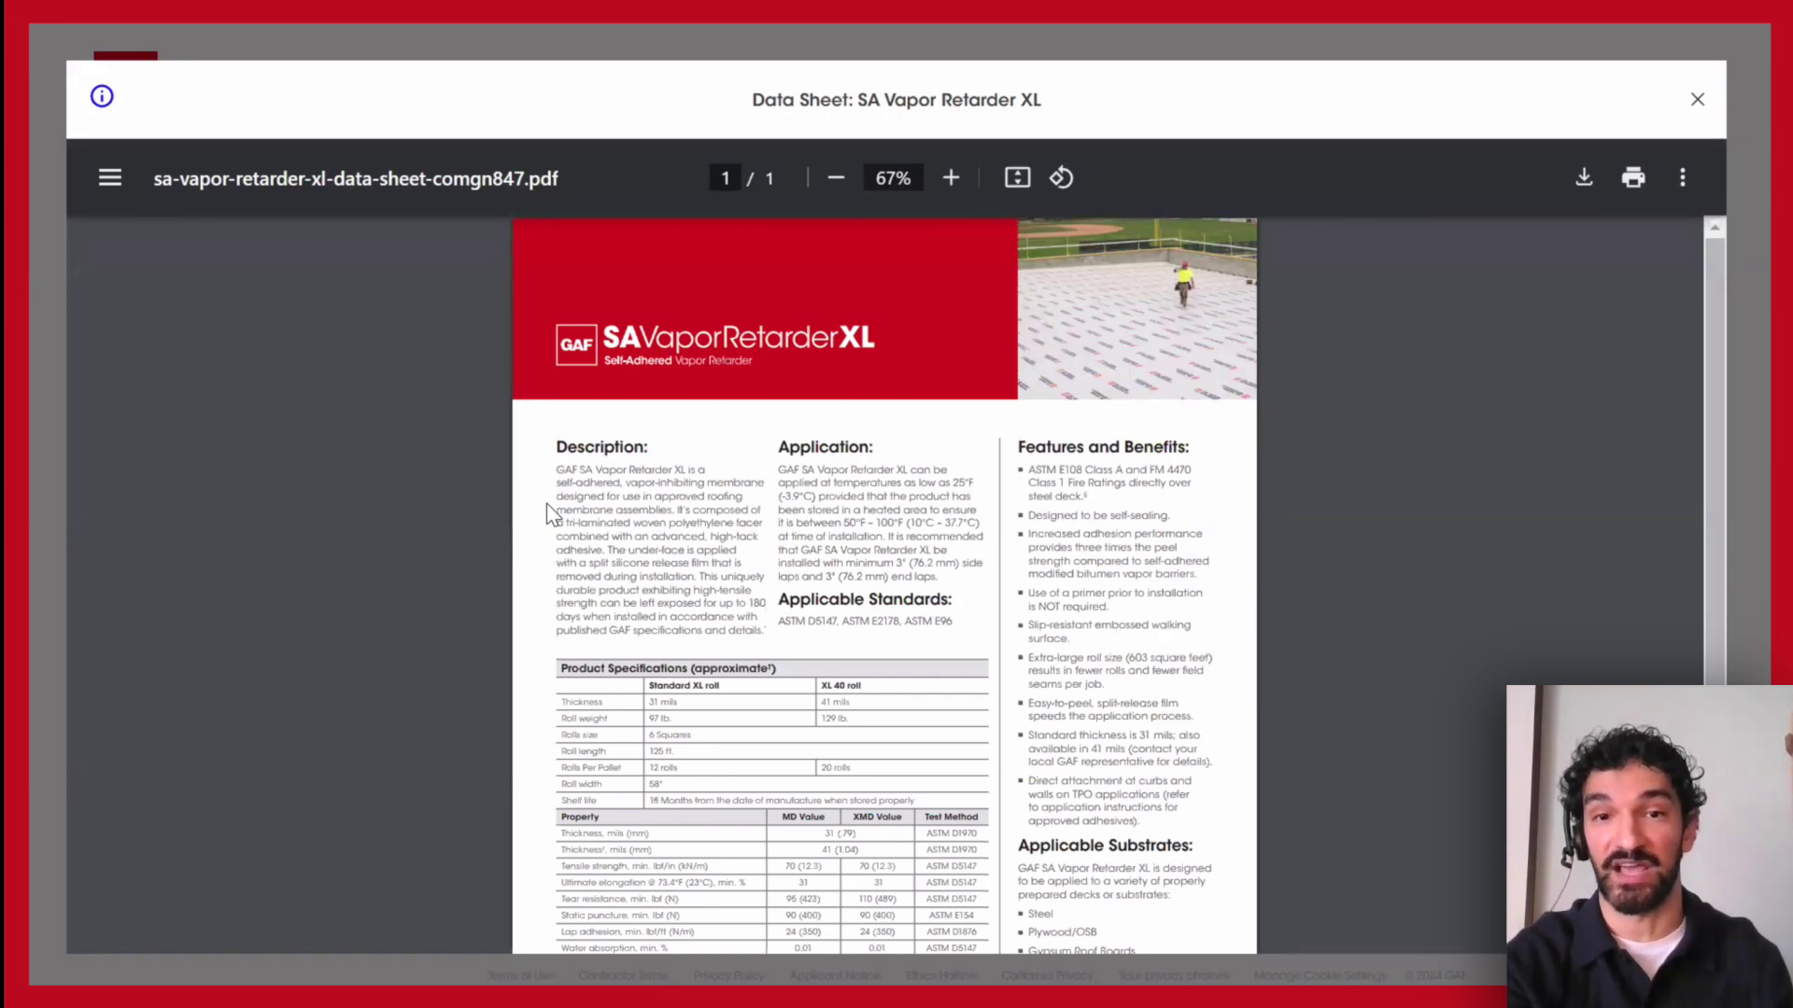
scroll(550, 514, "down", 3)
left_click(1697, 102)
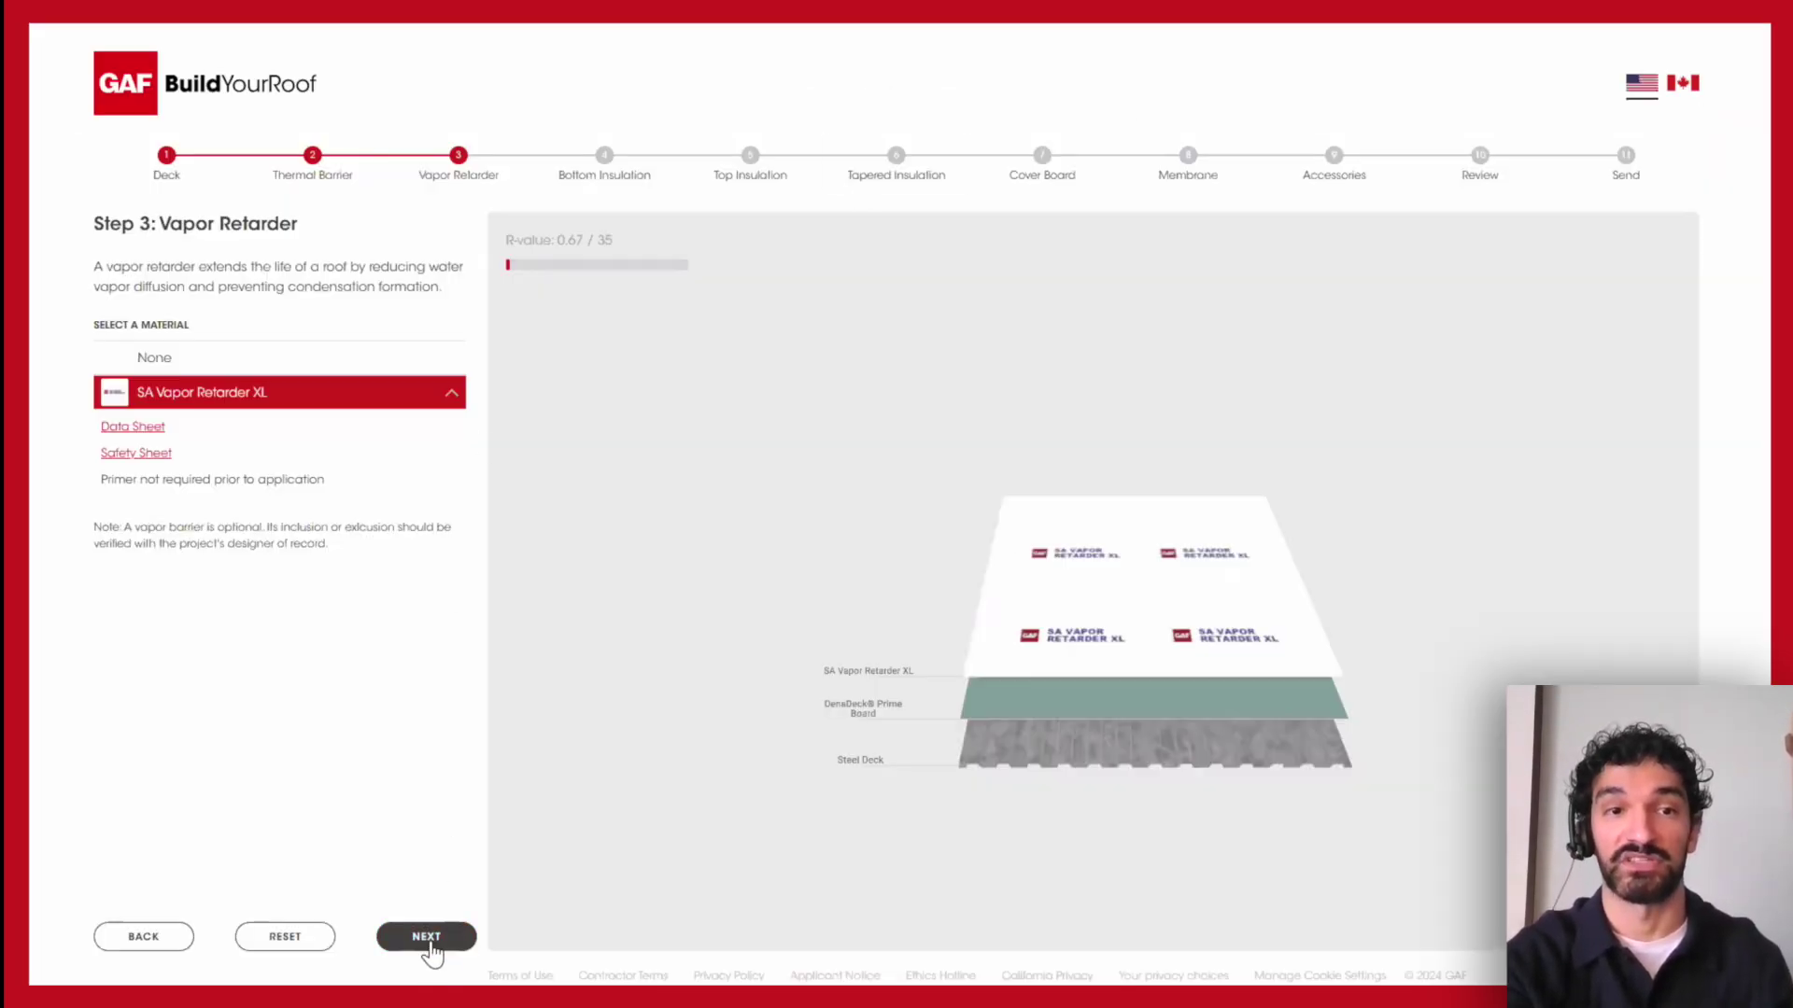
Step: Choose EnergyGuard Polyiso Insulation at 3.4" thickness for the bottom insulation layer
left_click(430, 949)
left_click(253, 448)
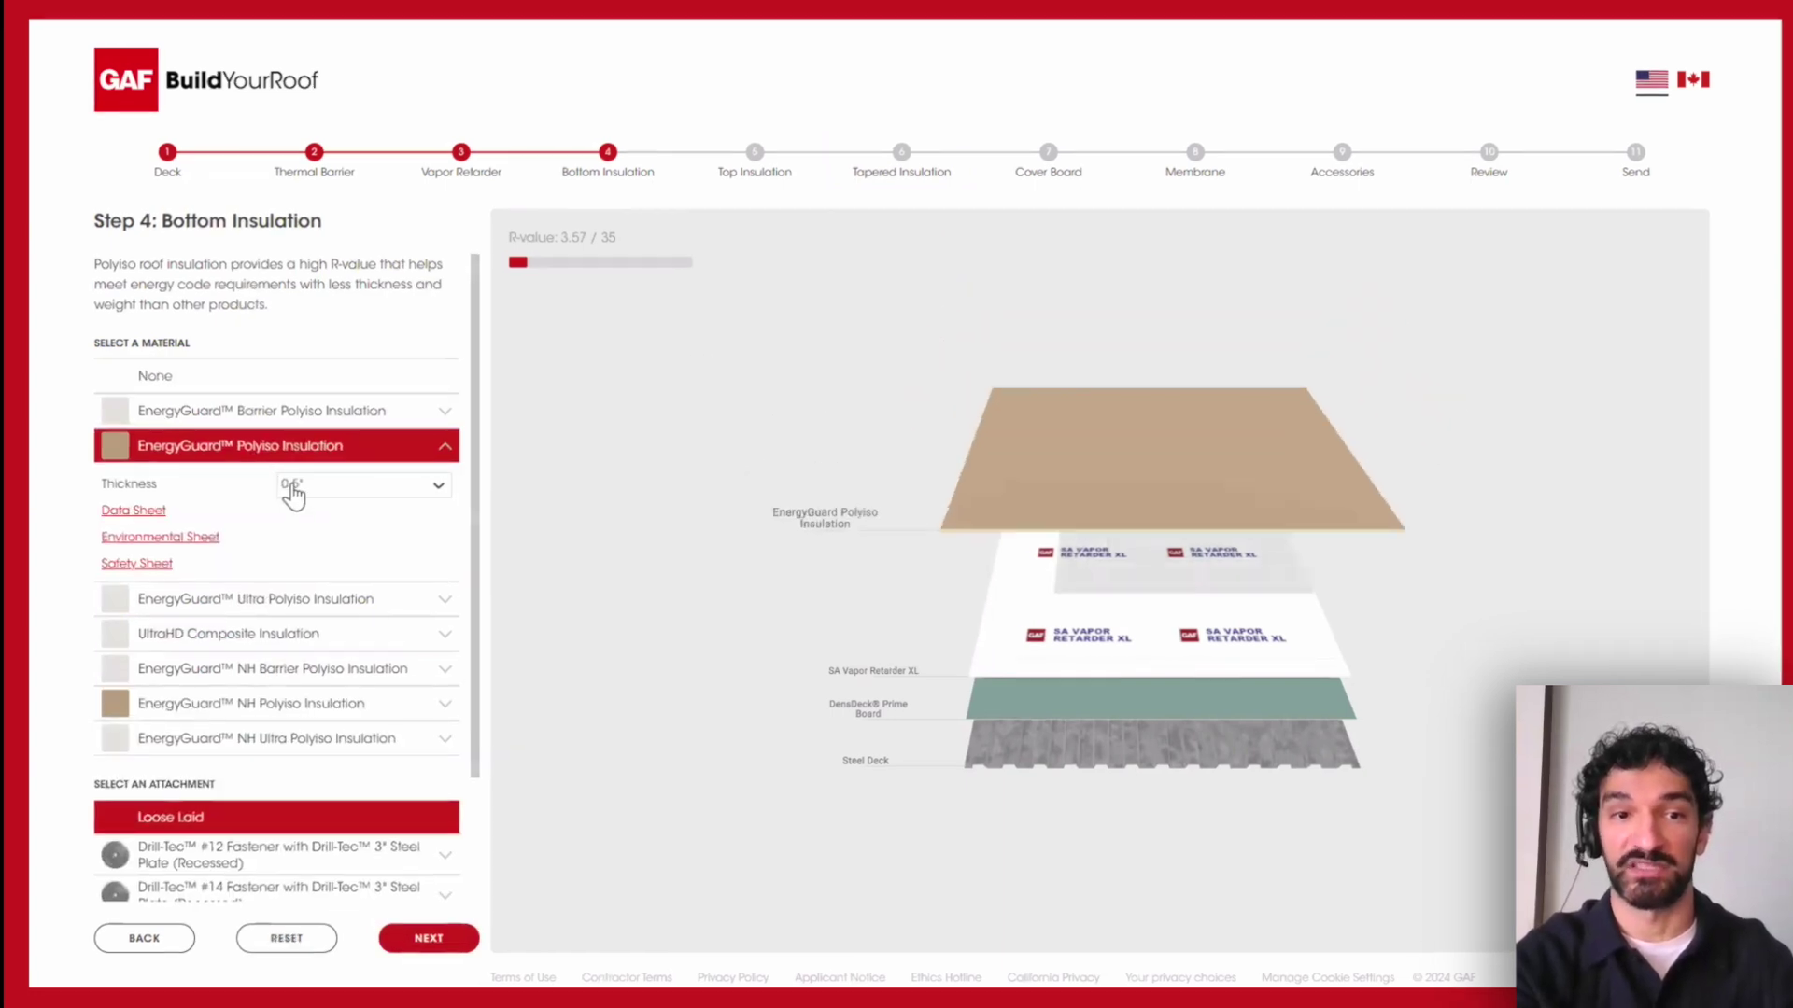
left_click(623, 298)
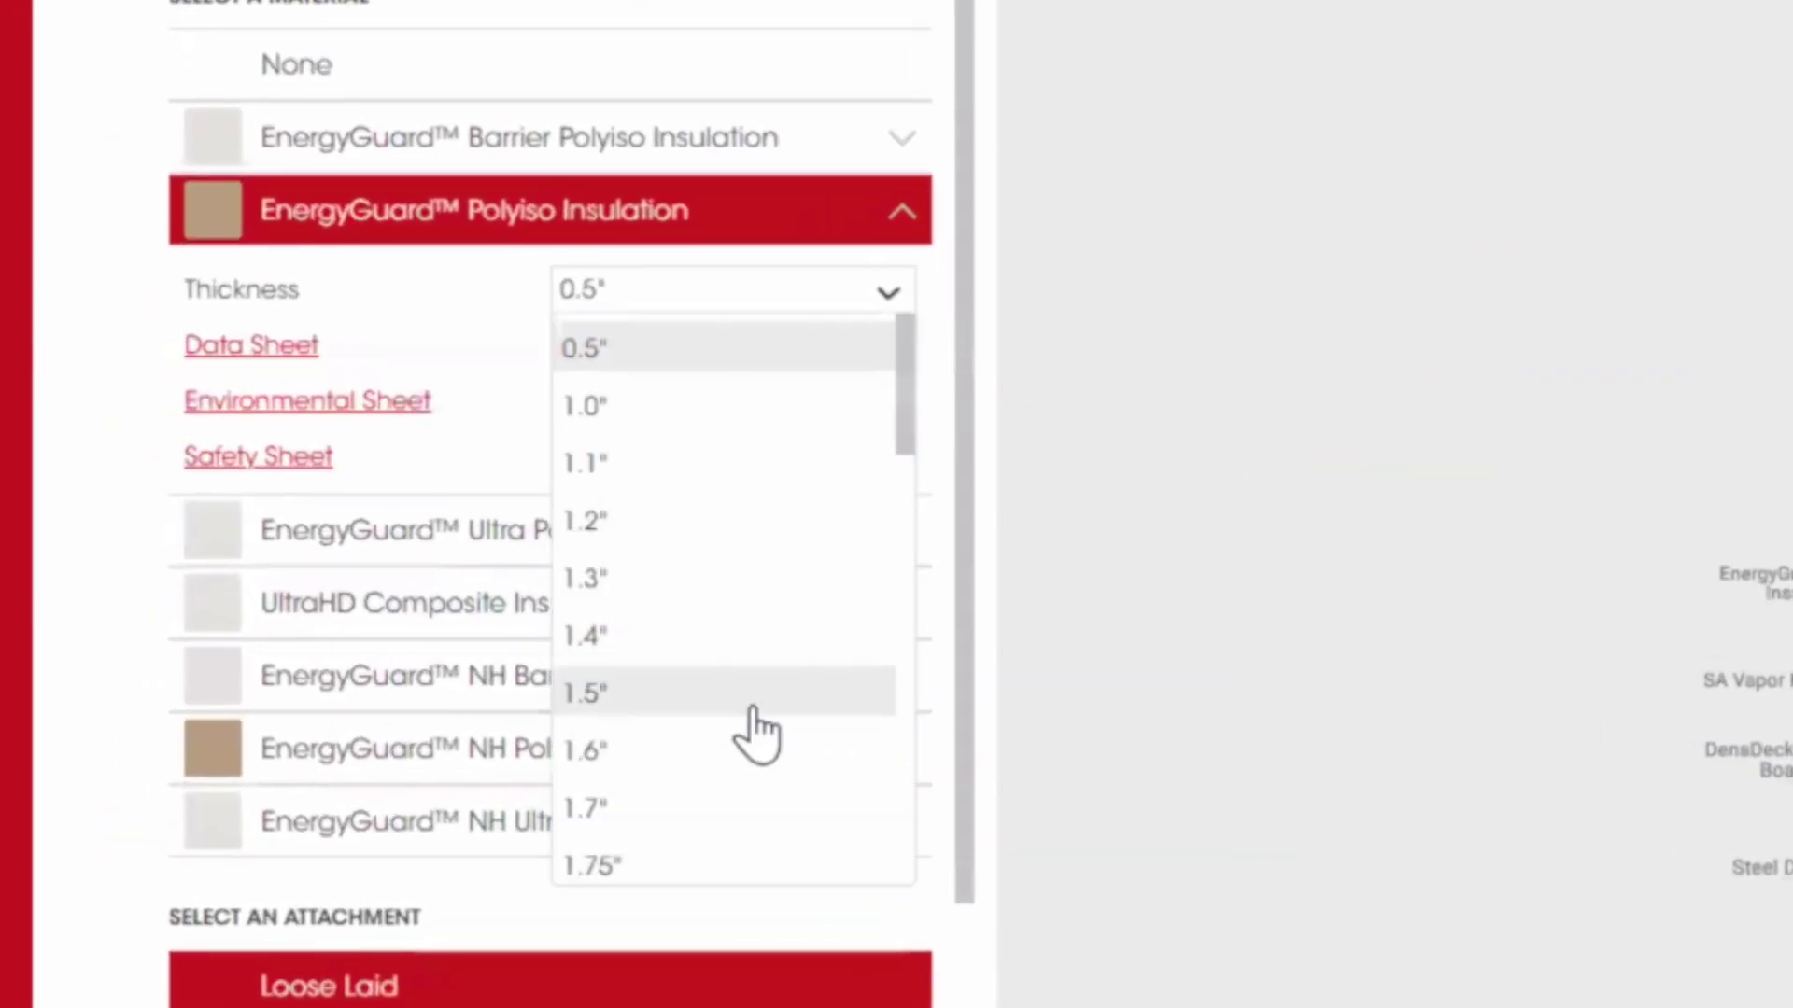
scroll(756, 728, "down", 3)
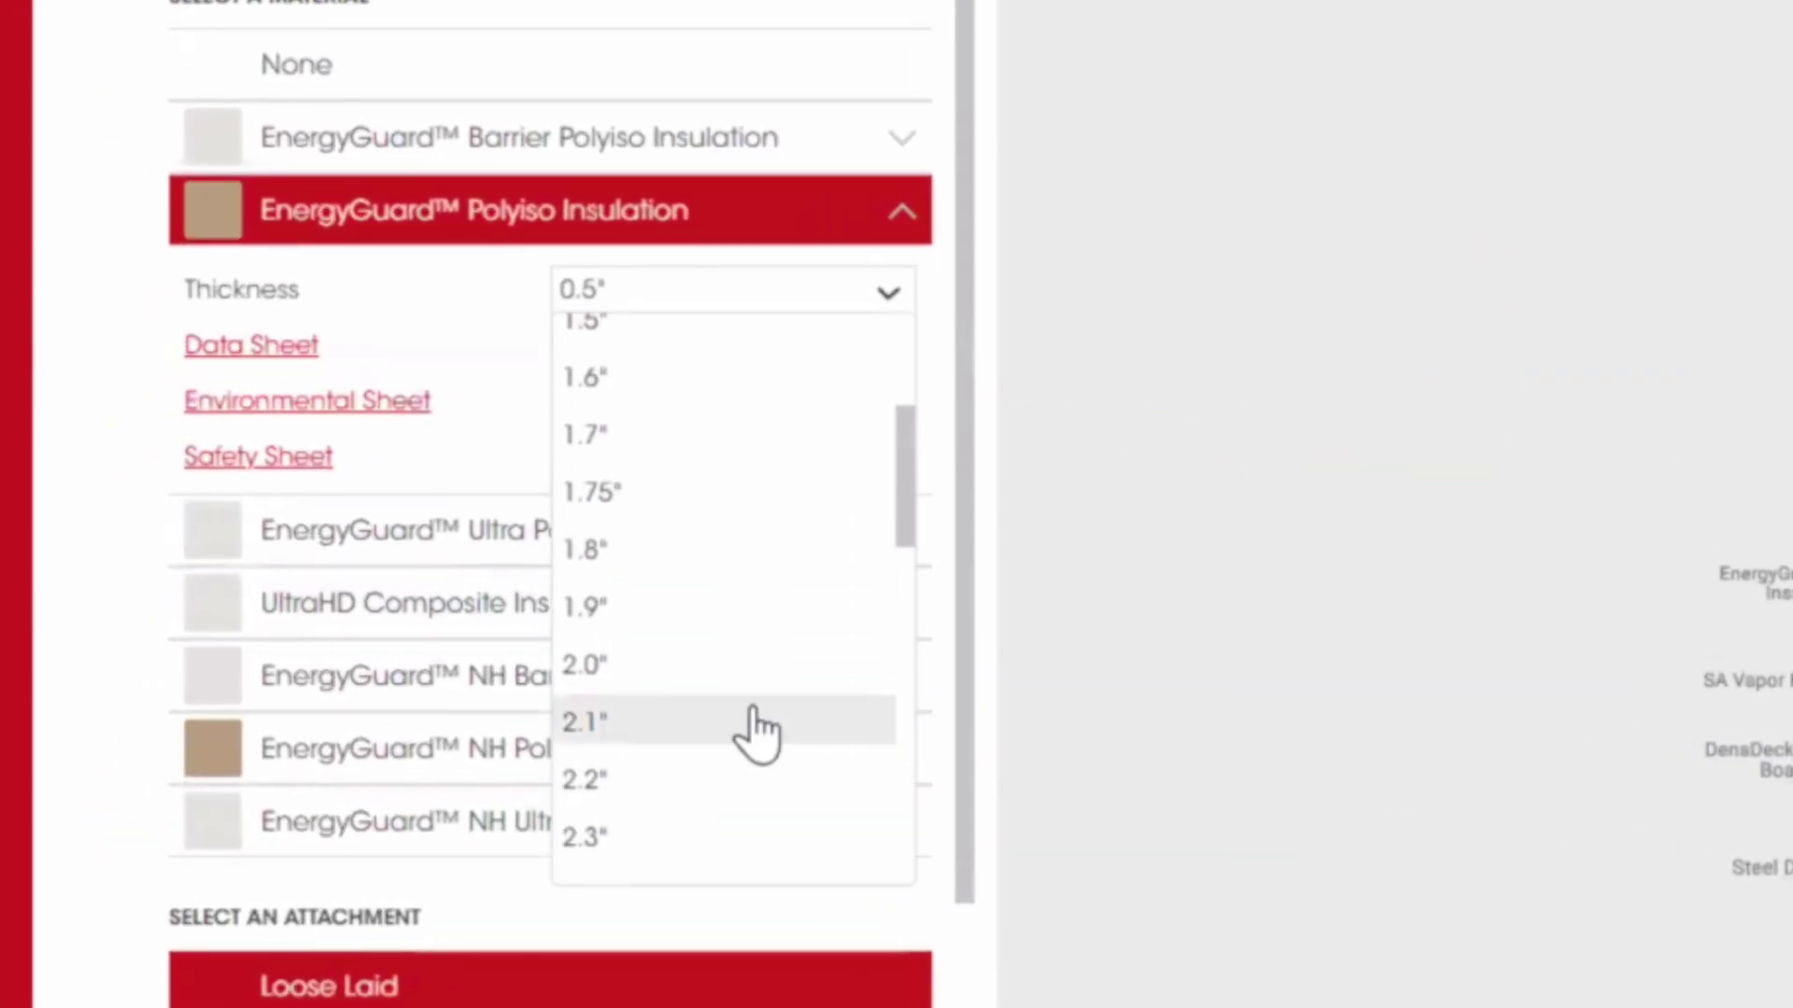
scroll(750, 728, "down", 3)
scroll(745, 728, "down", 2)
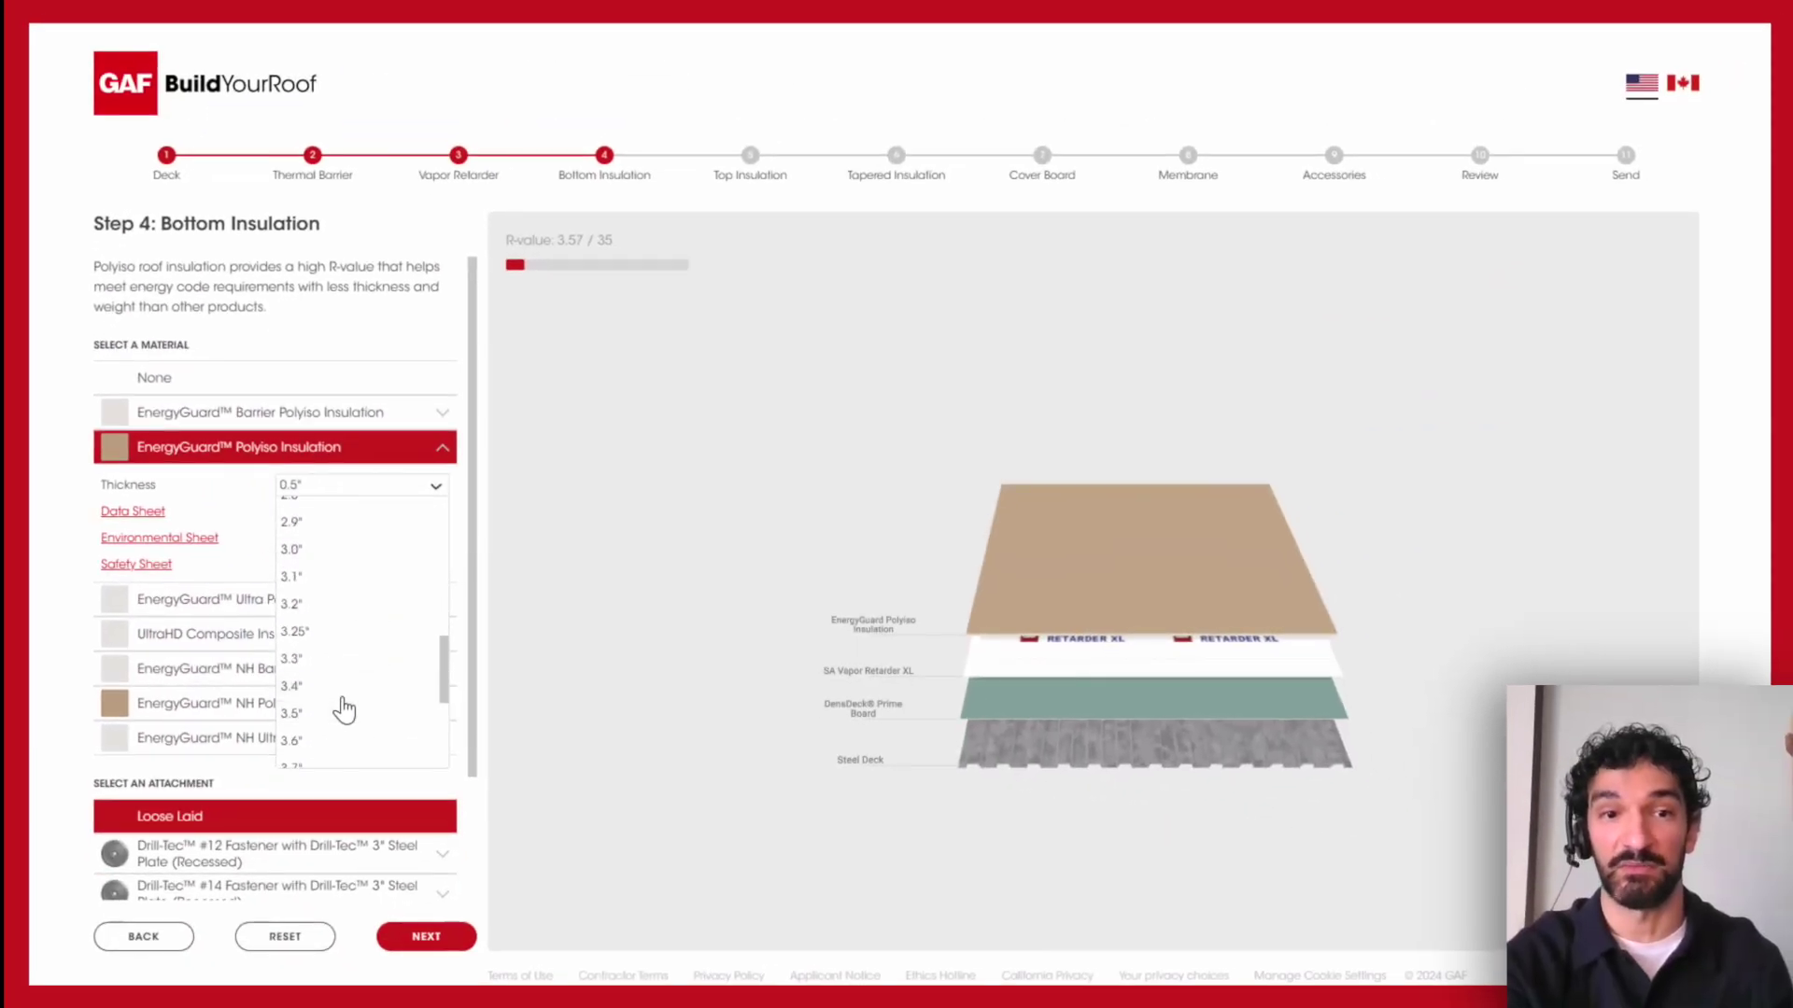
left_click(353, 695)
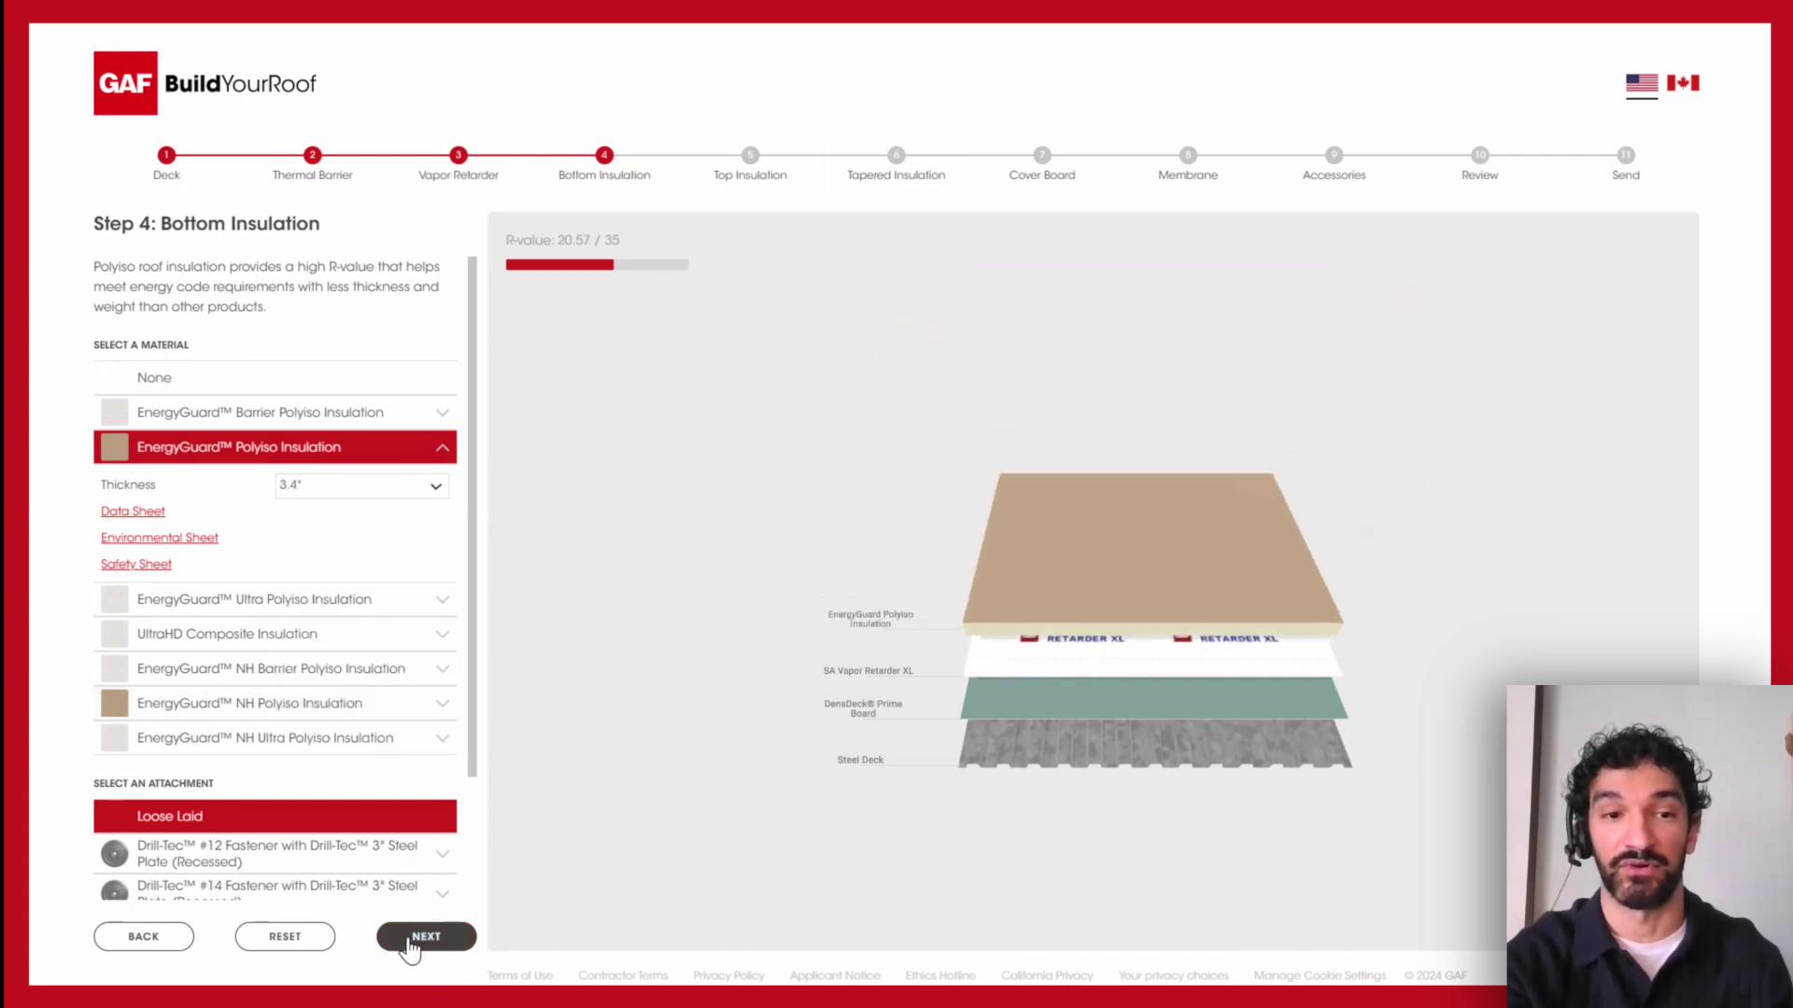
scroll(364, 829, "down", 2)
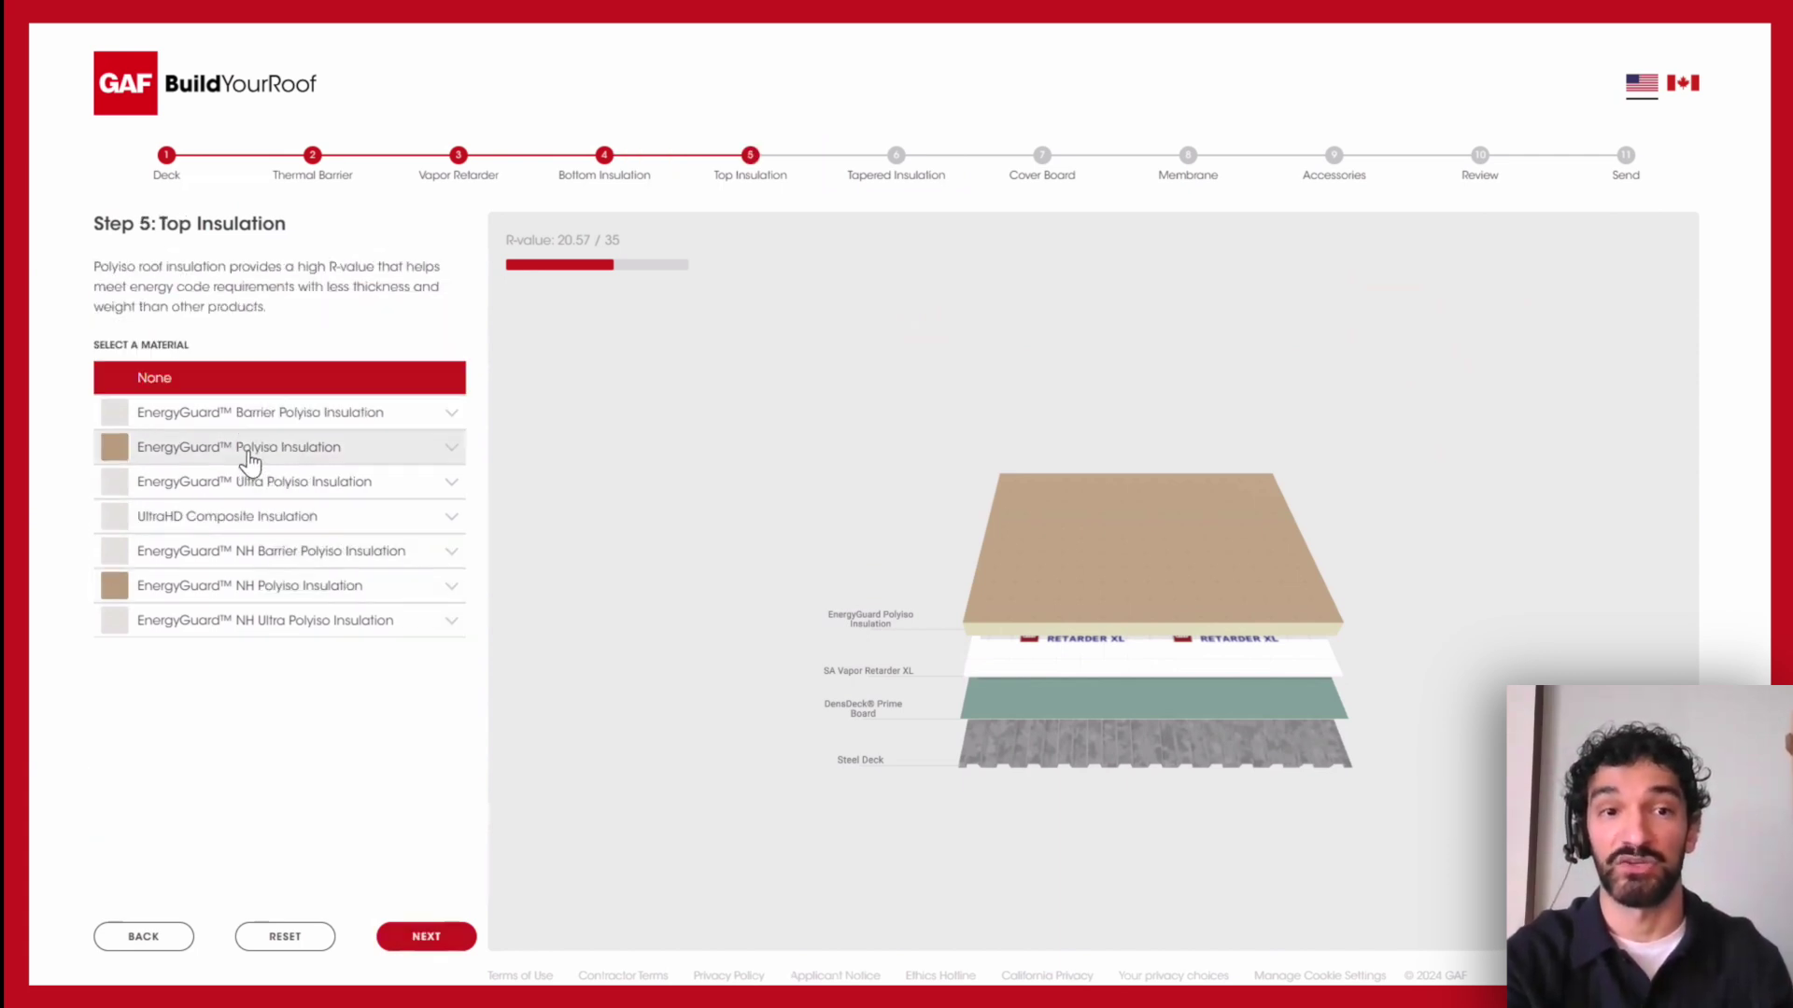
Step: Choose 3.6" EnergyGuard Polyiso top insulation with Drill-Tec #12 recessed steel plate fasteners
left_click(250, 450)
left_click(330, 496)
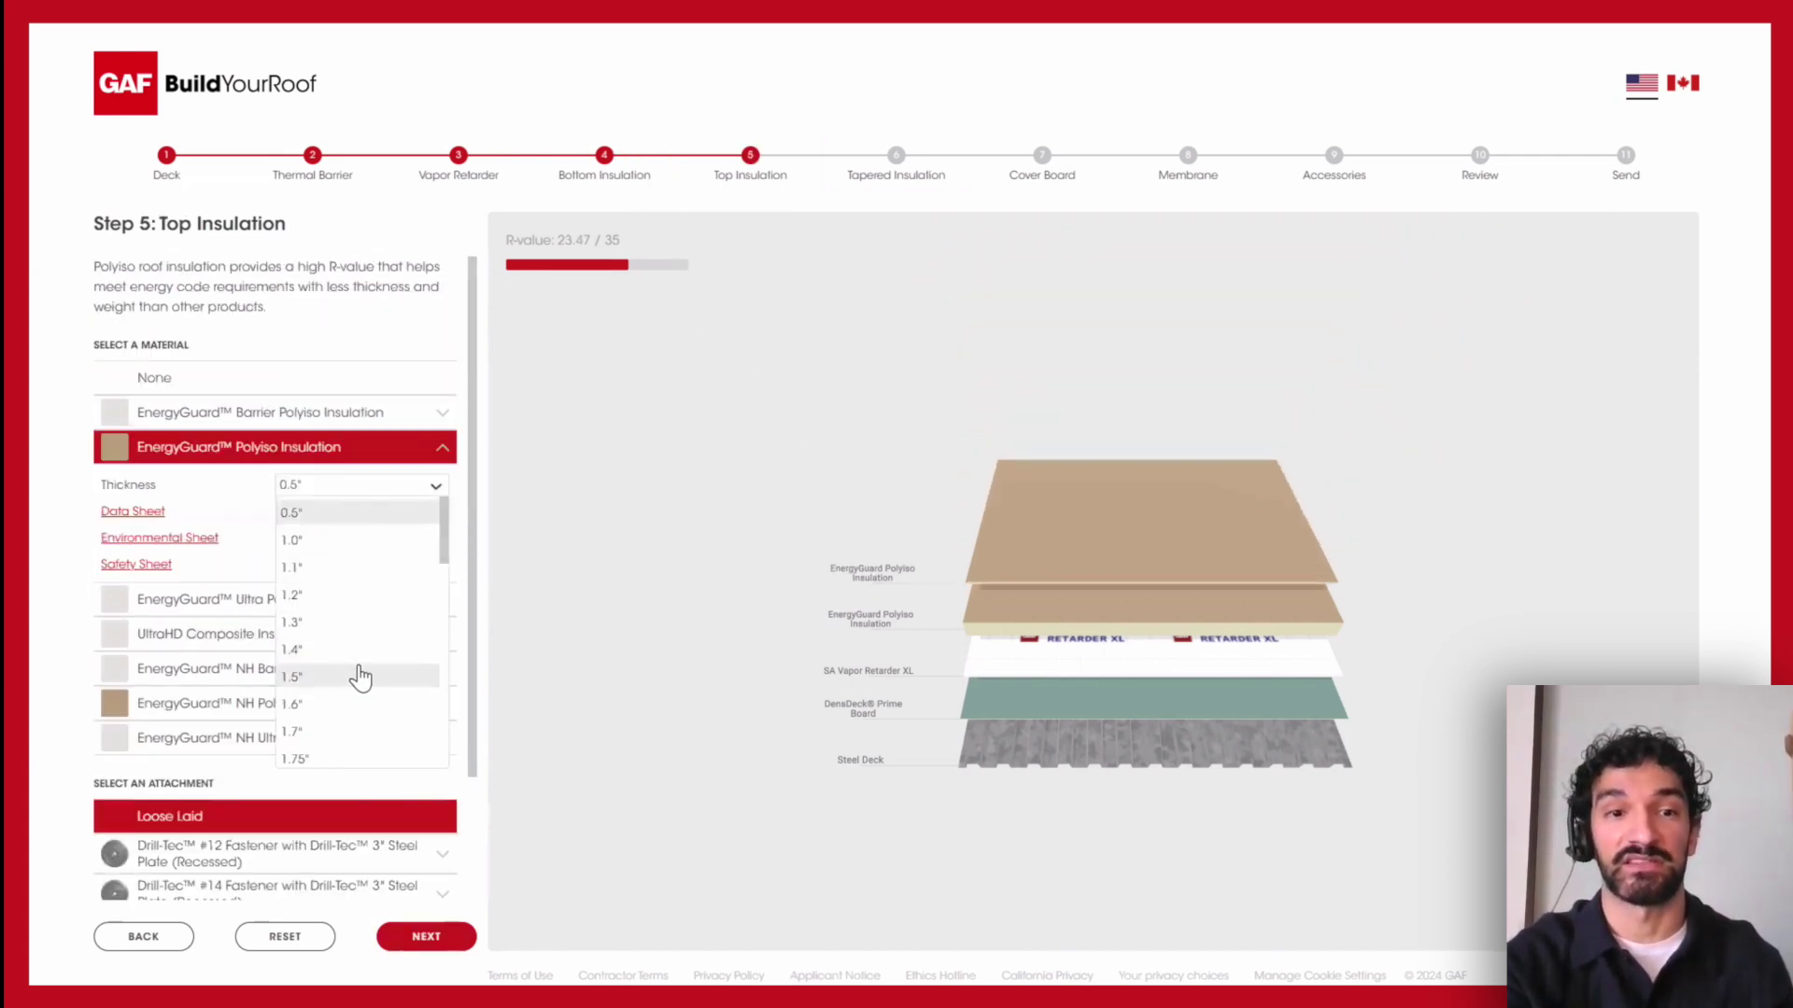
scroll(360, 675, "down", 3)
scroll(361, 675, "down", 2)
scroll(352, 680, "down", 2)
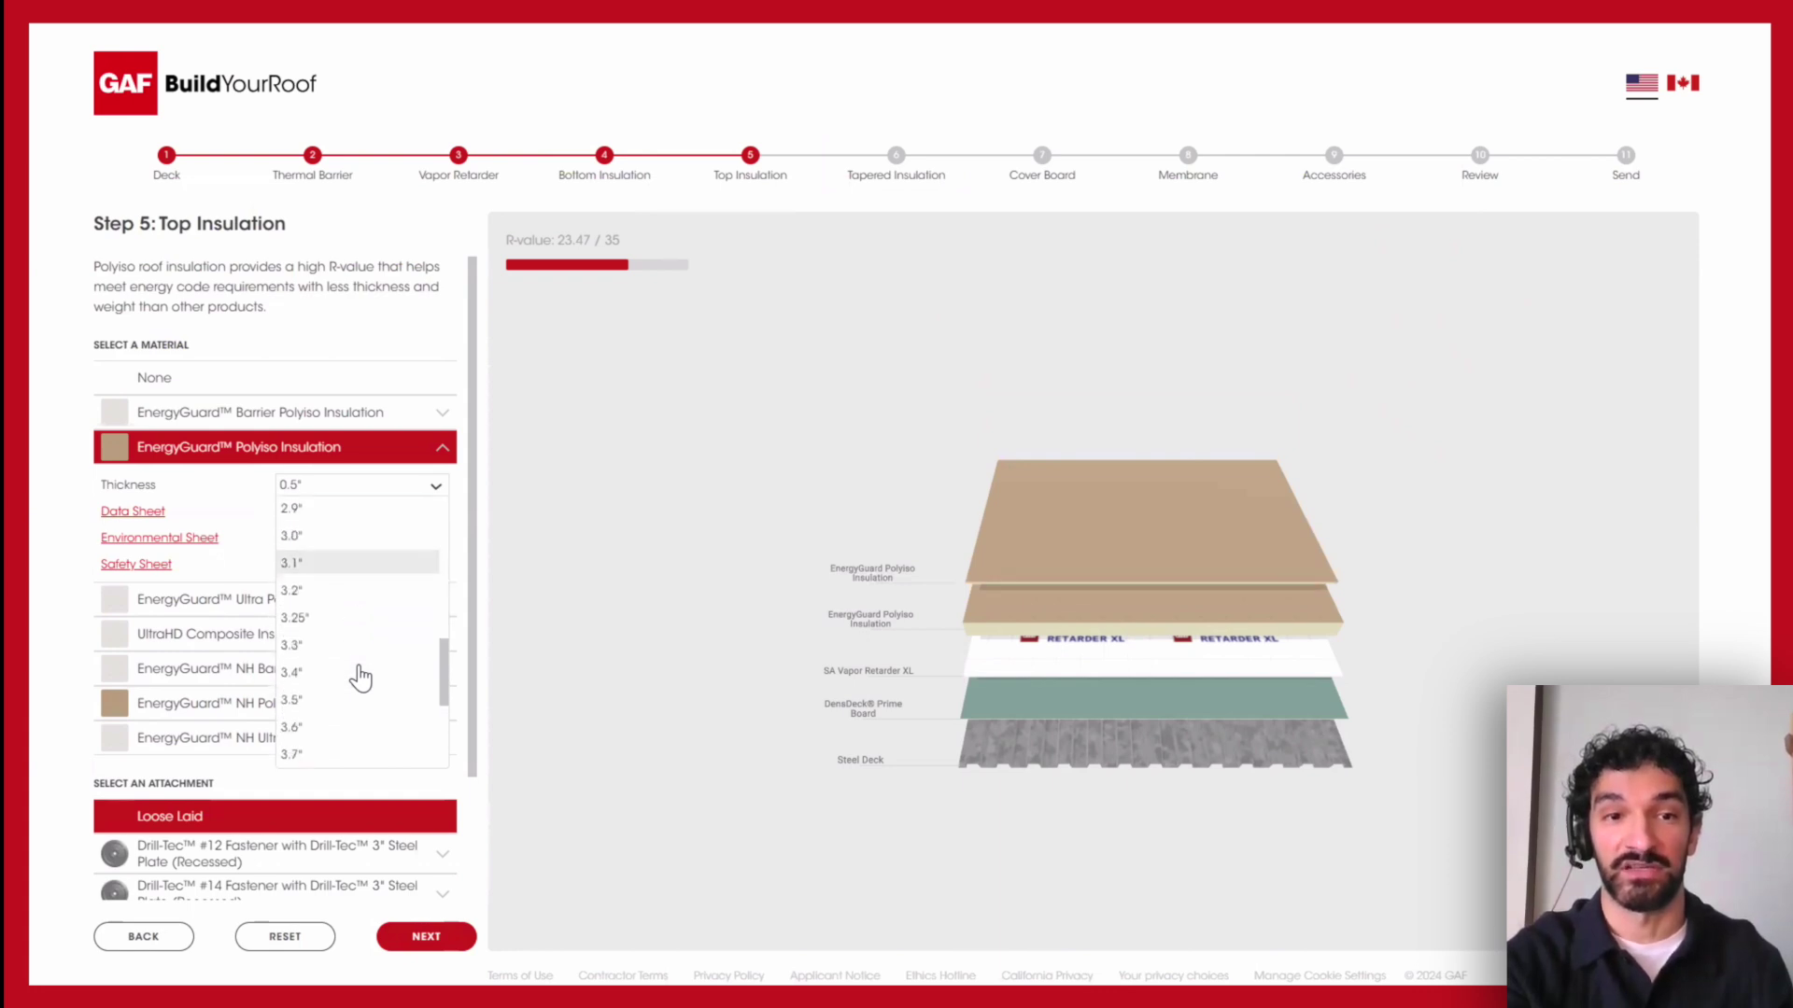
scroll(349, 687, "down", 1)
left_click(337, 728)
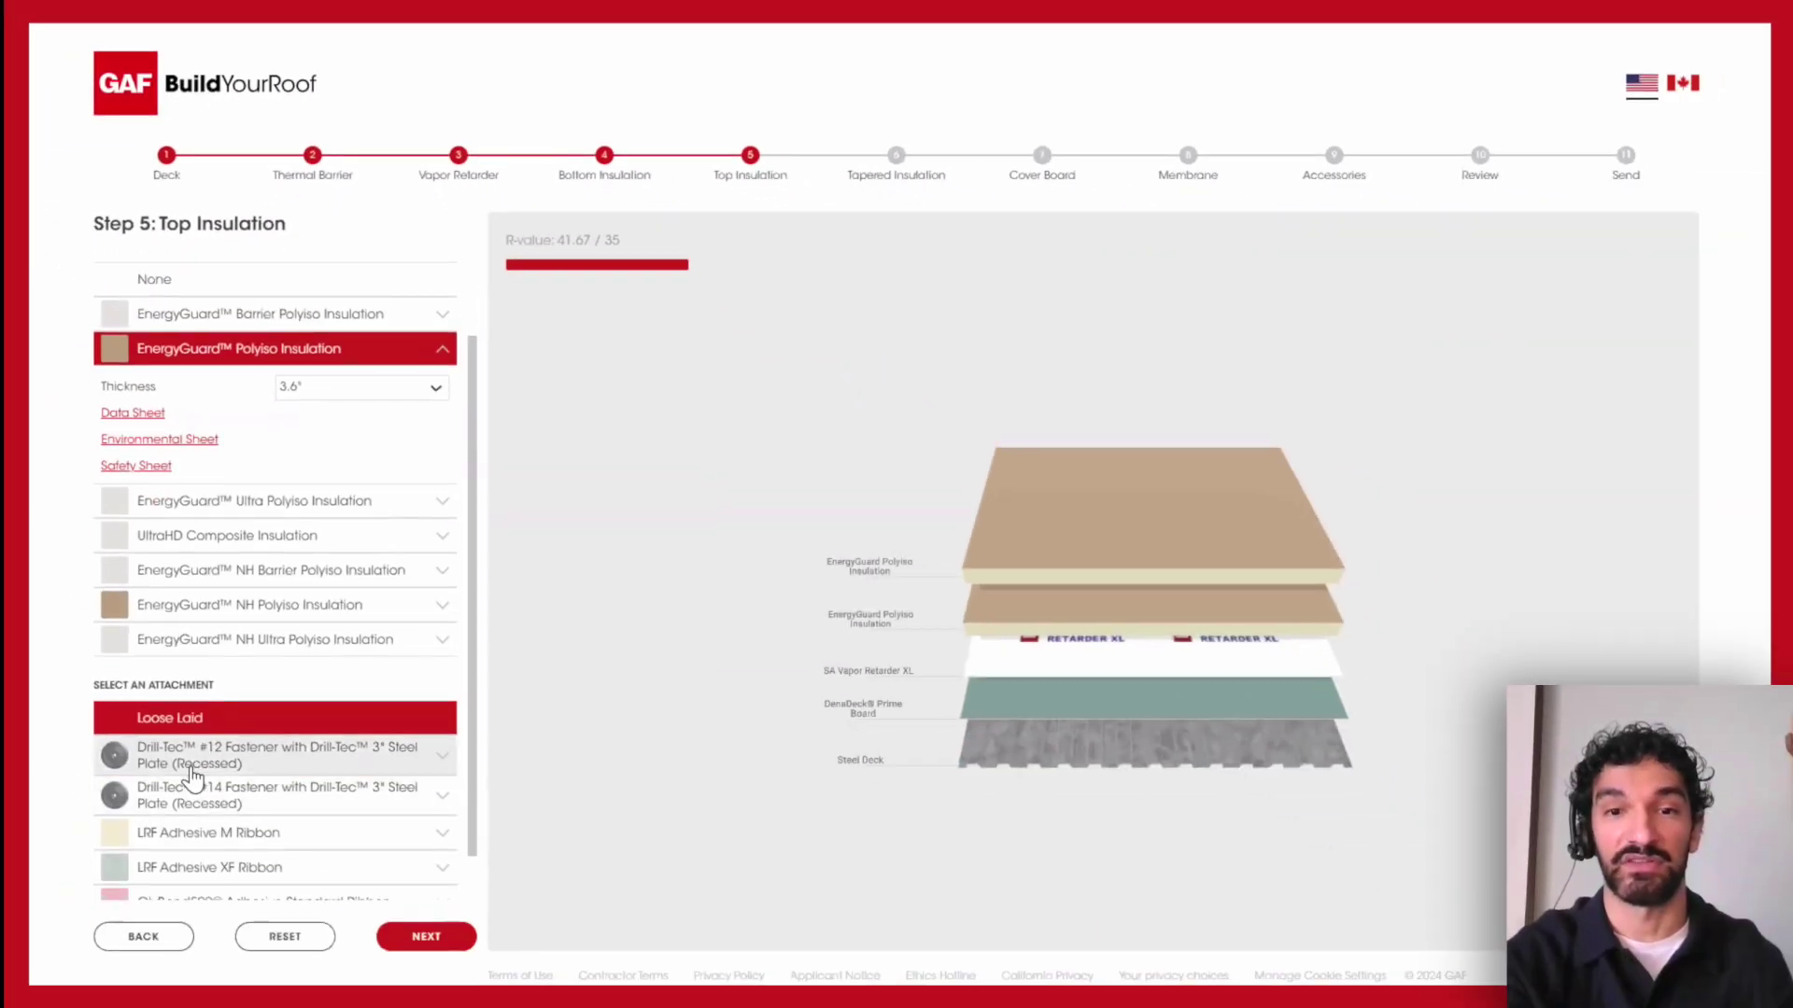
left_click(191, 770)
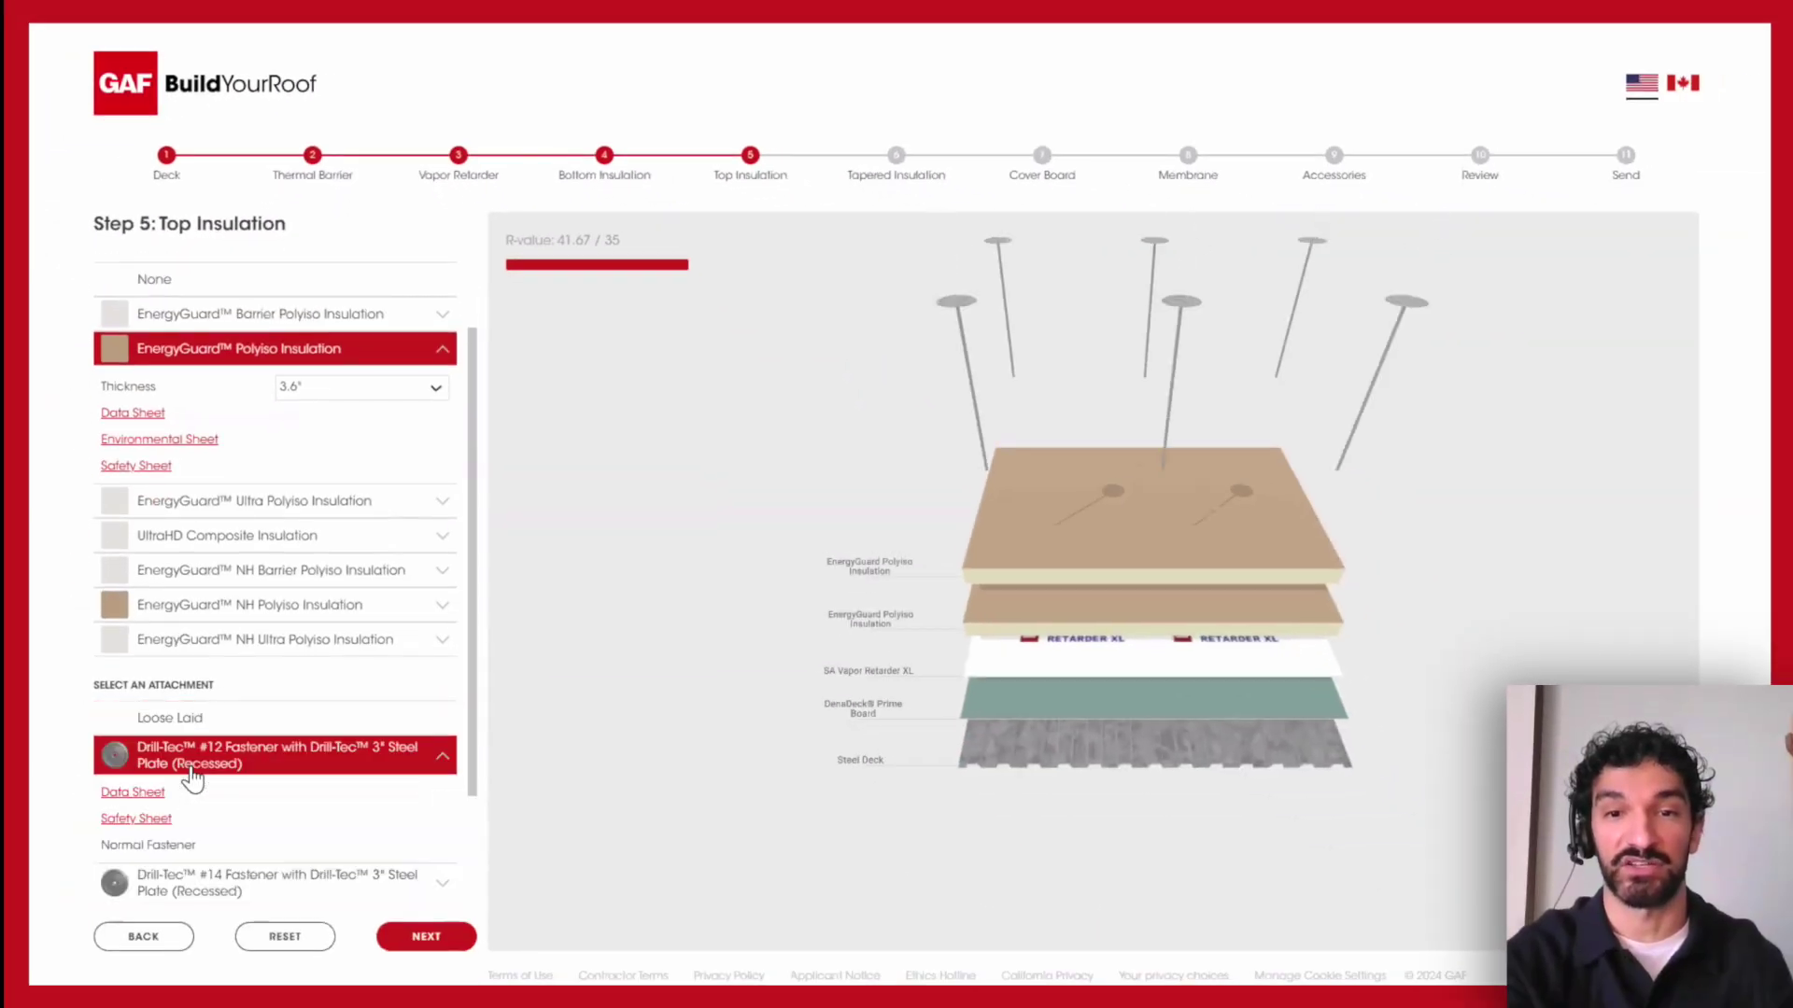
Step: Skip the tapered insulation and cover board steps to reach the membrane step
left_click(849, 188)
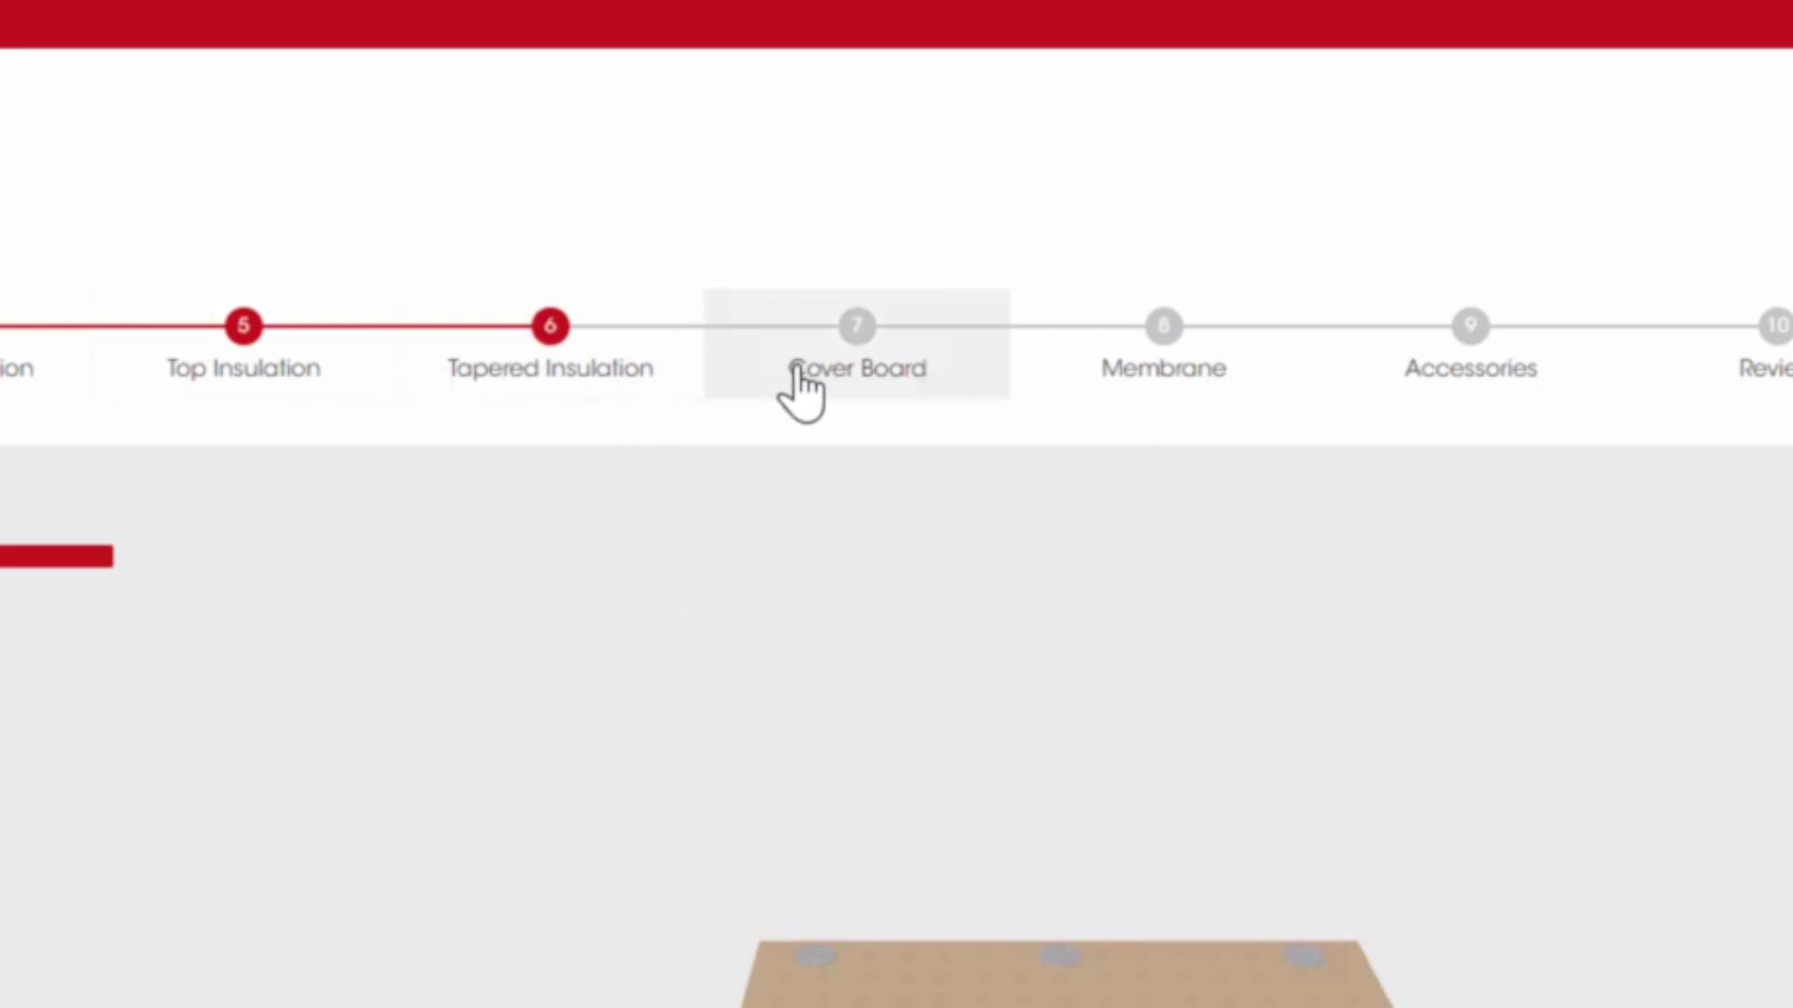
left_click(813, 387)
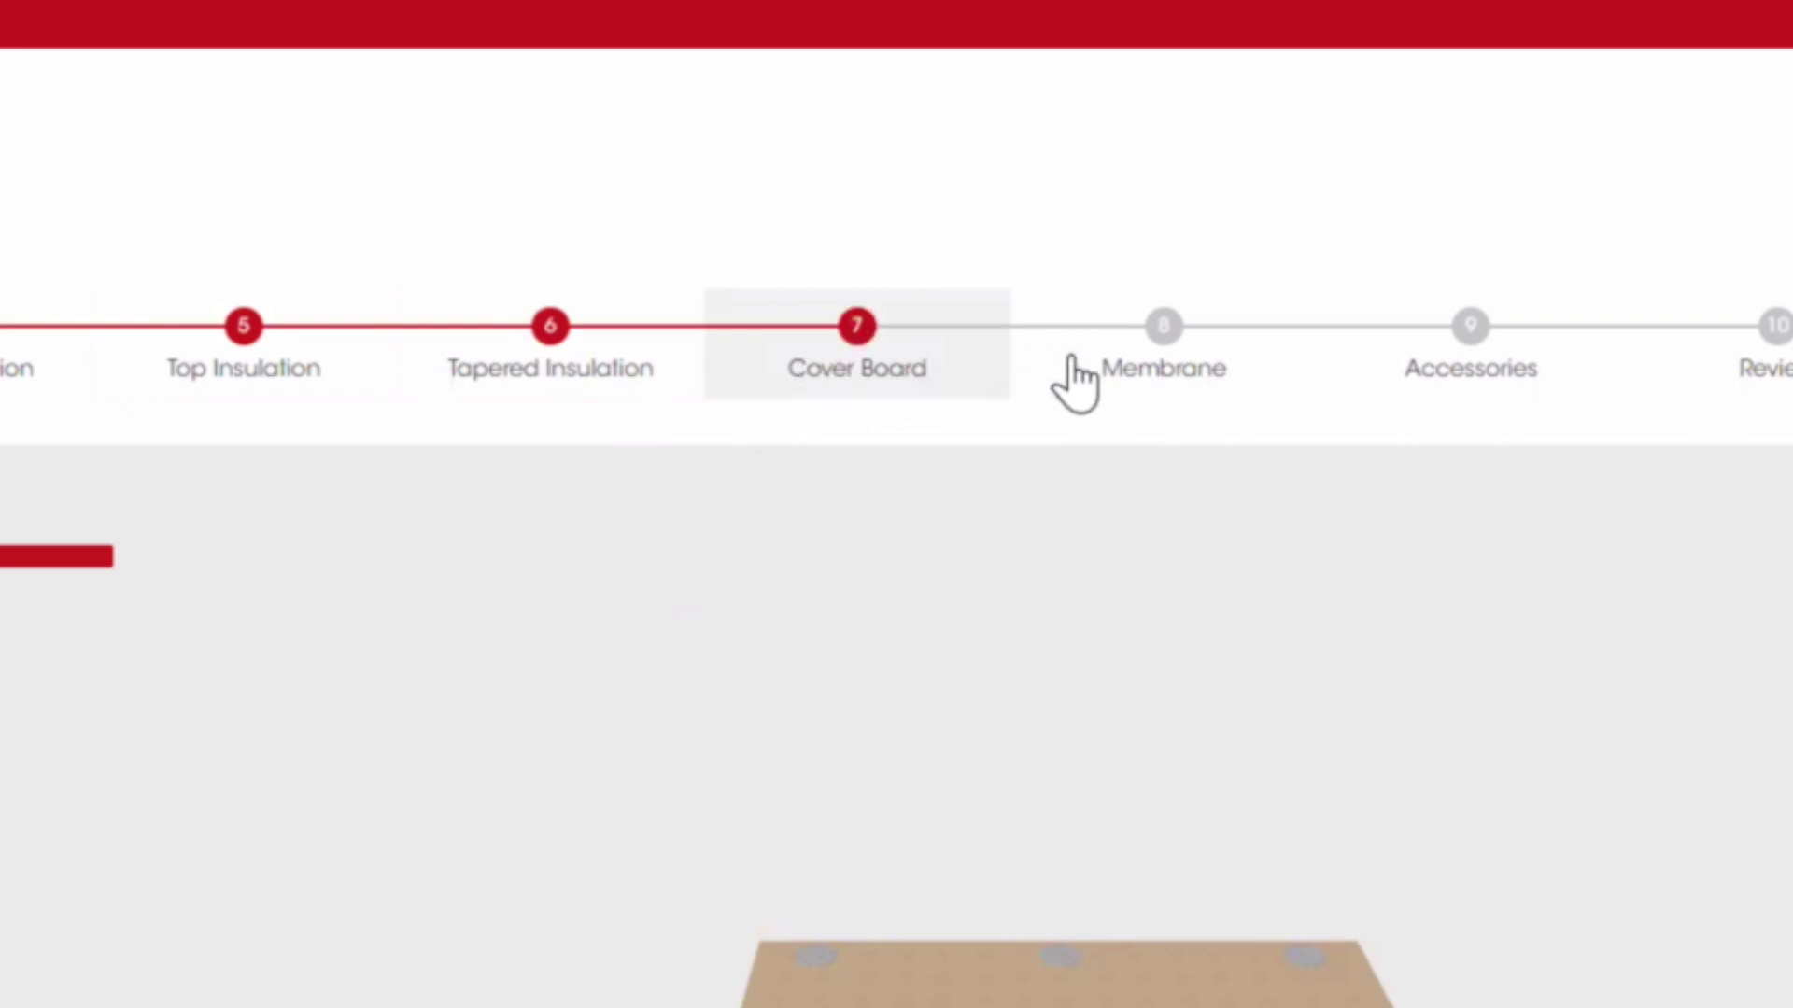
left_click(1137, 383)
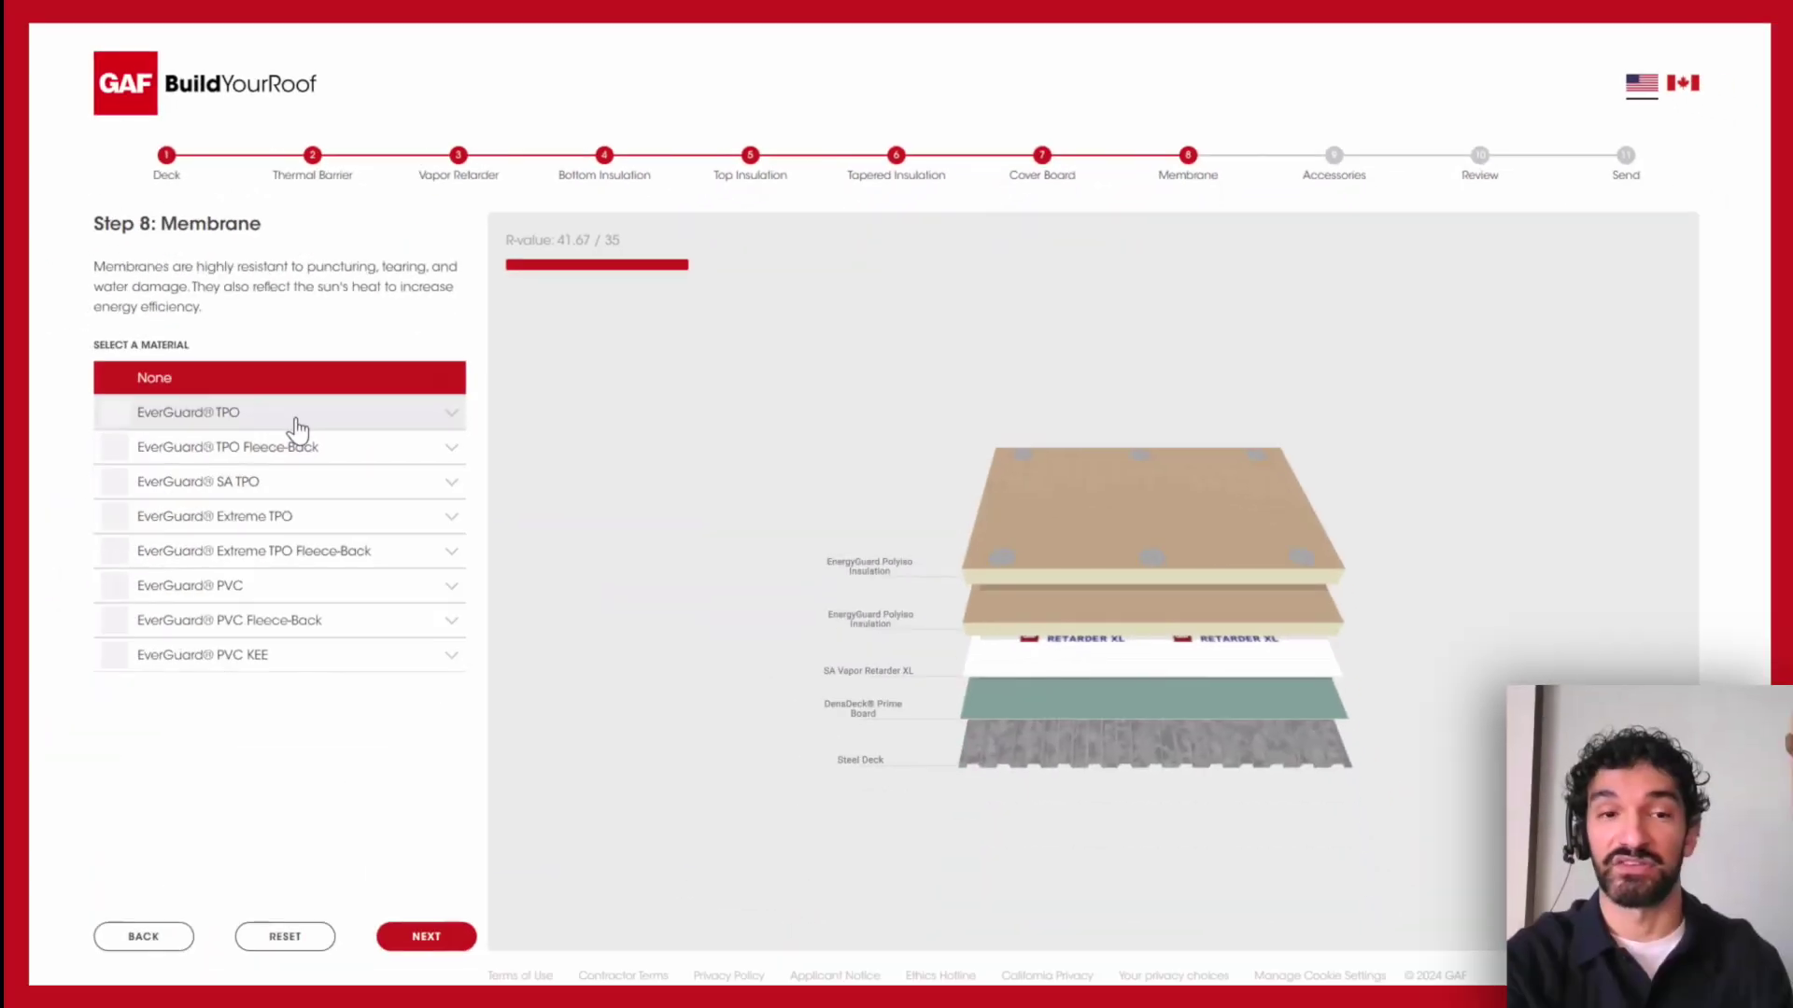
Step: Choose EverGuard TPO as the membrane, 60 mil thick in Energy Tan
left_click(298, 421)
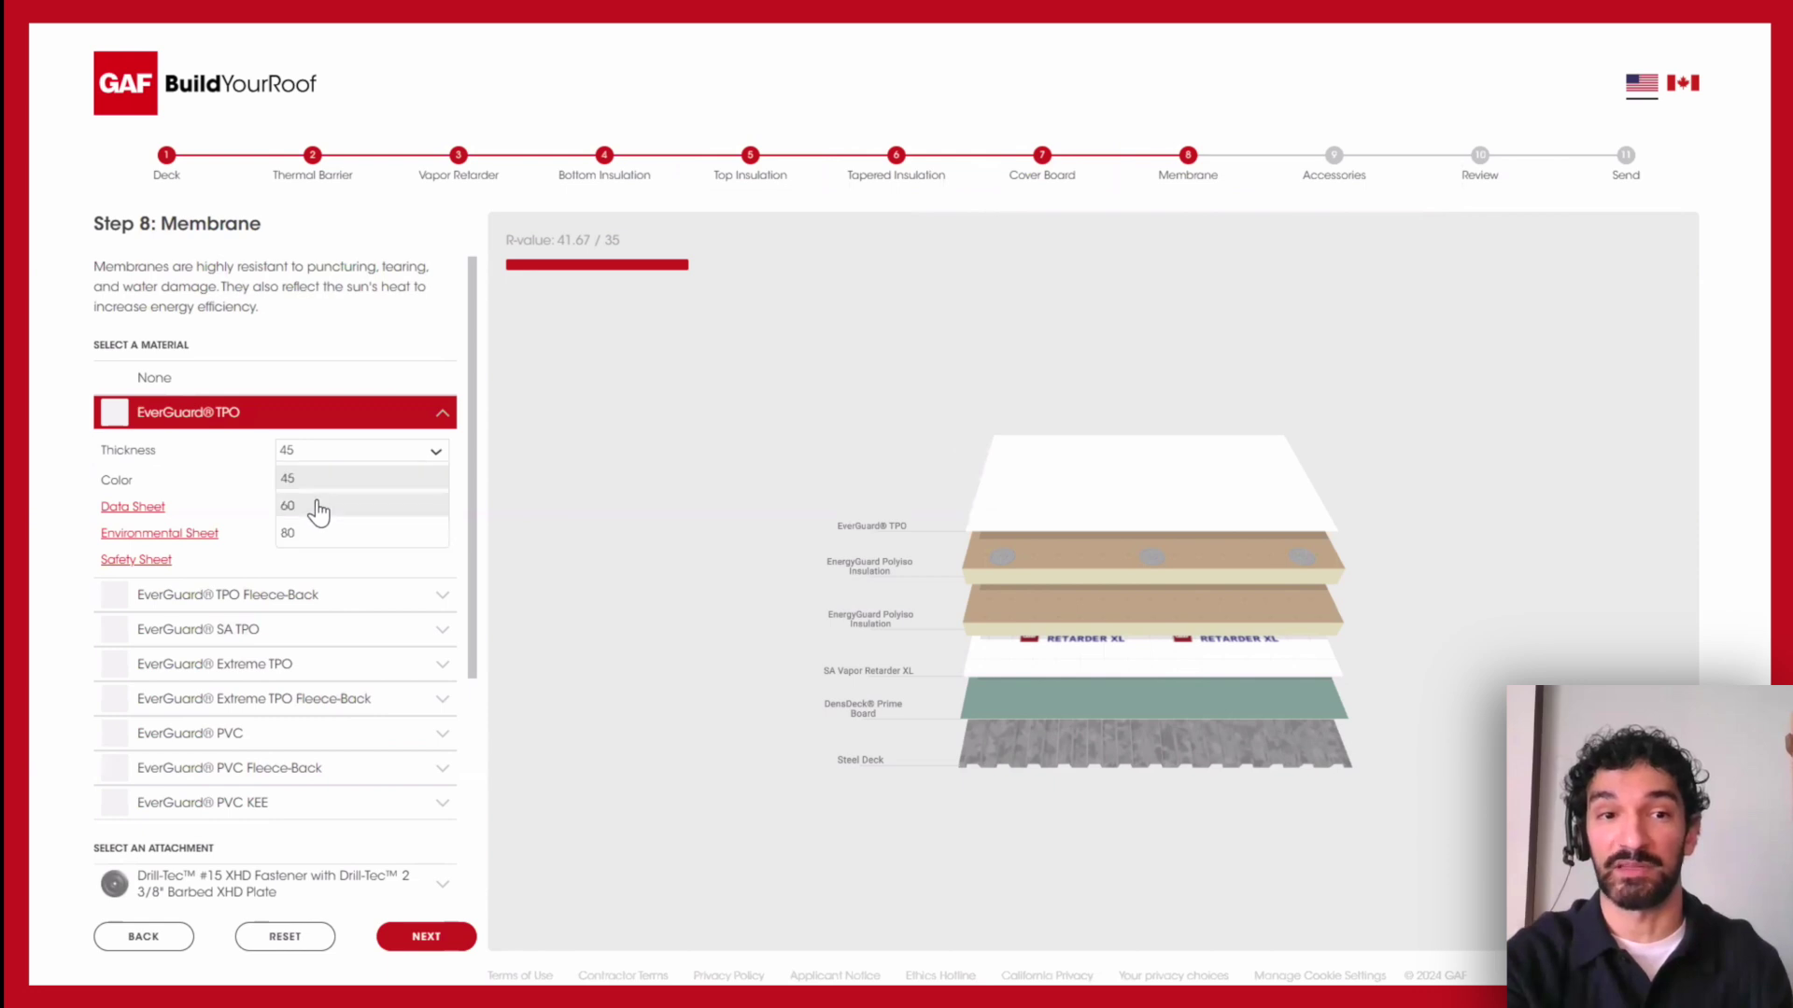
left_click(314, 507)
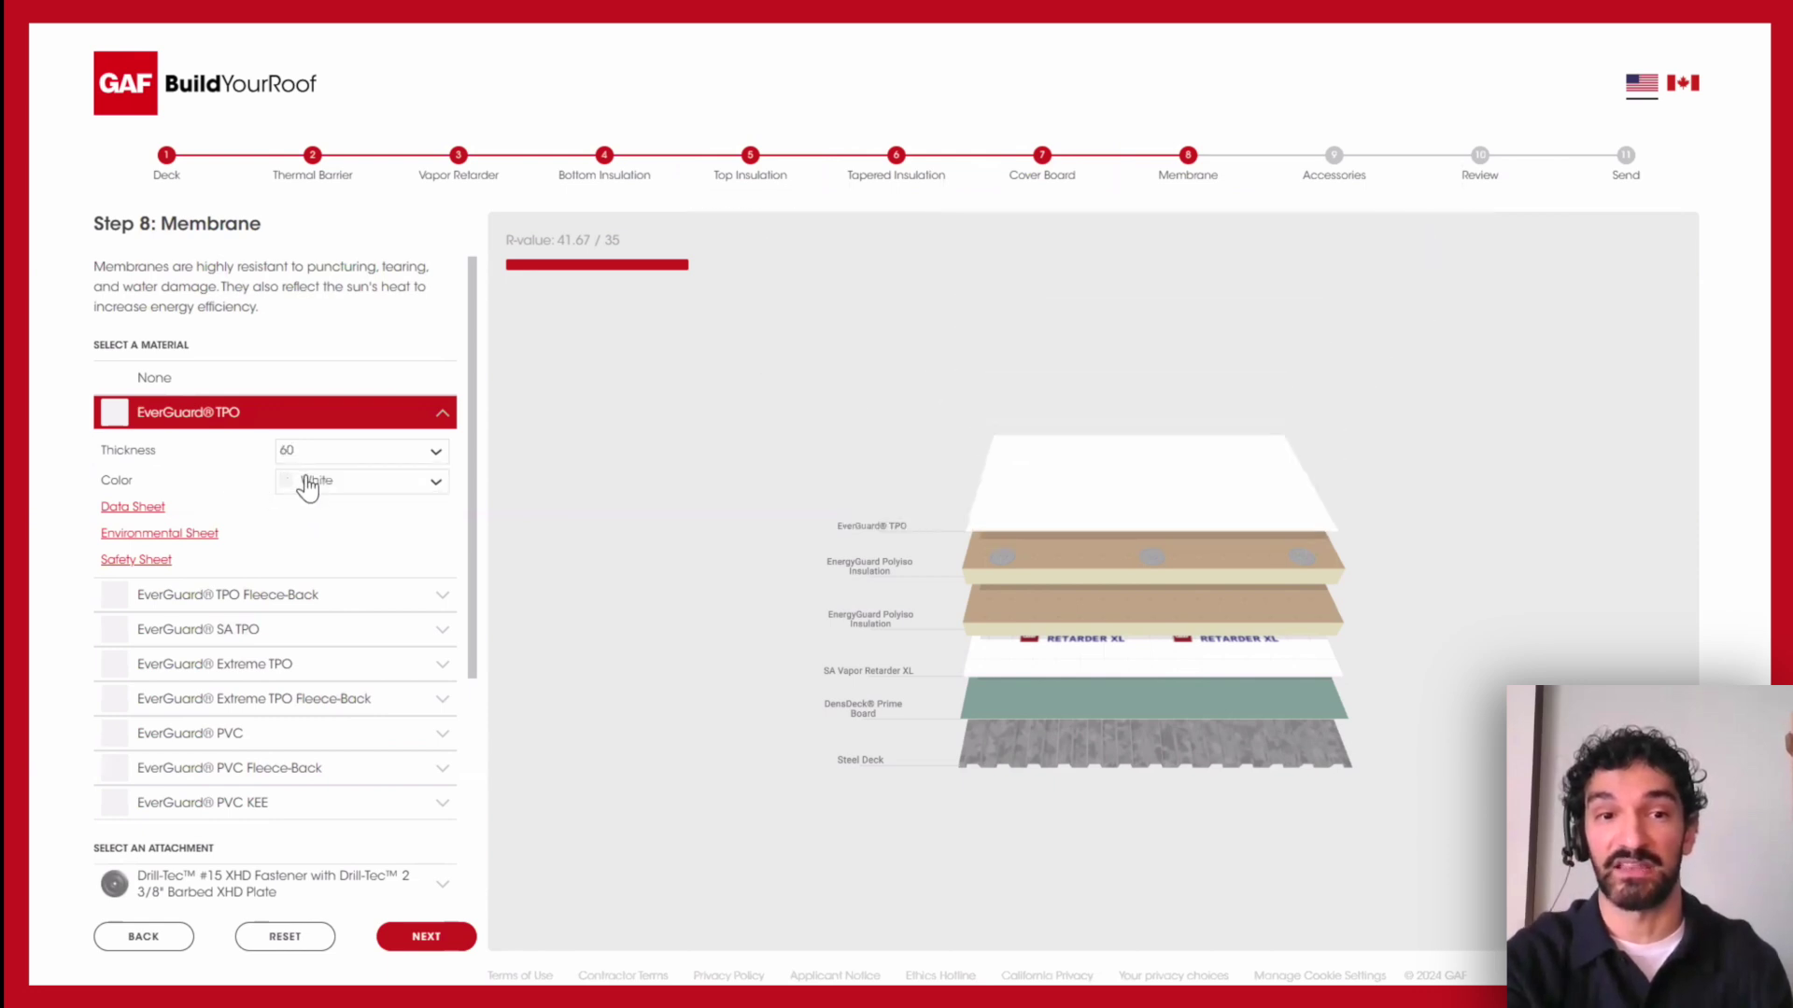
left_click(306, 484)
left_click(310, 547)
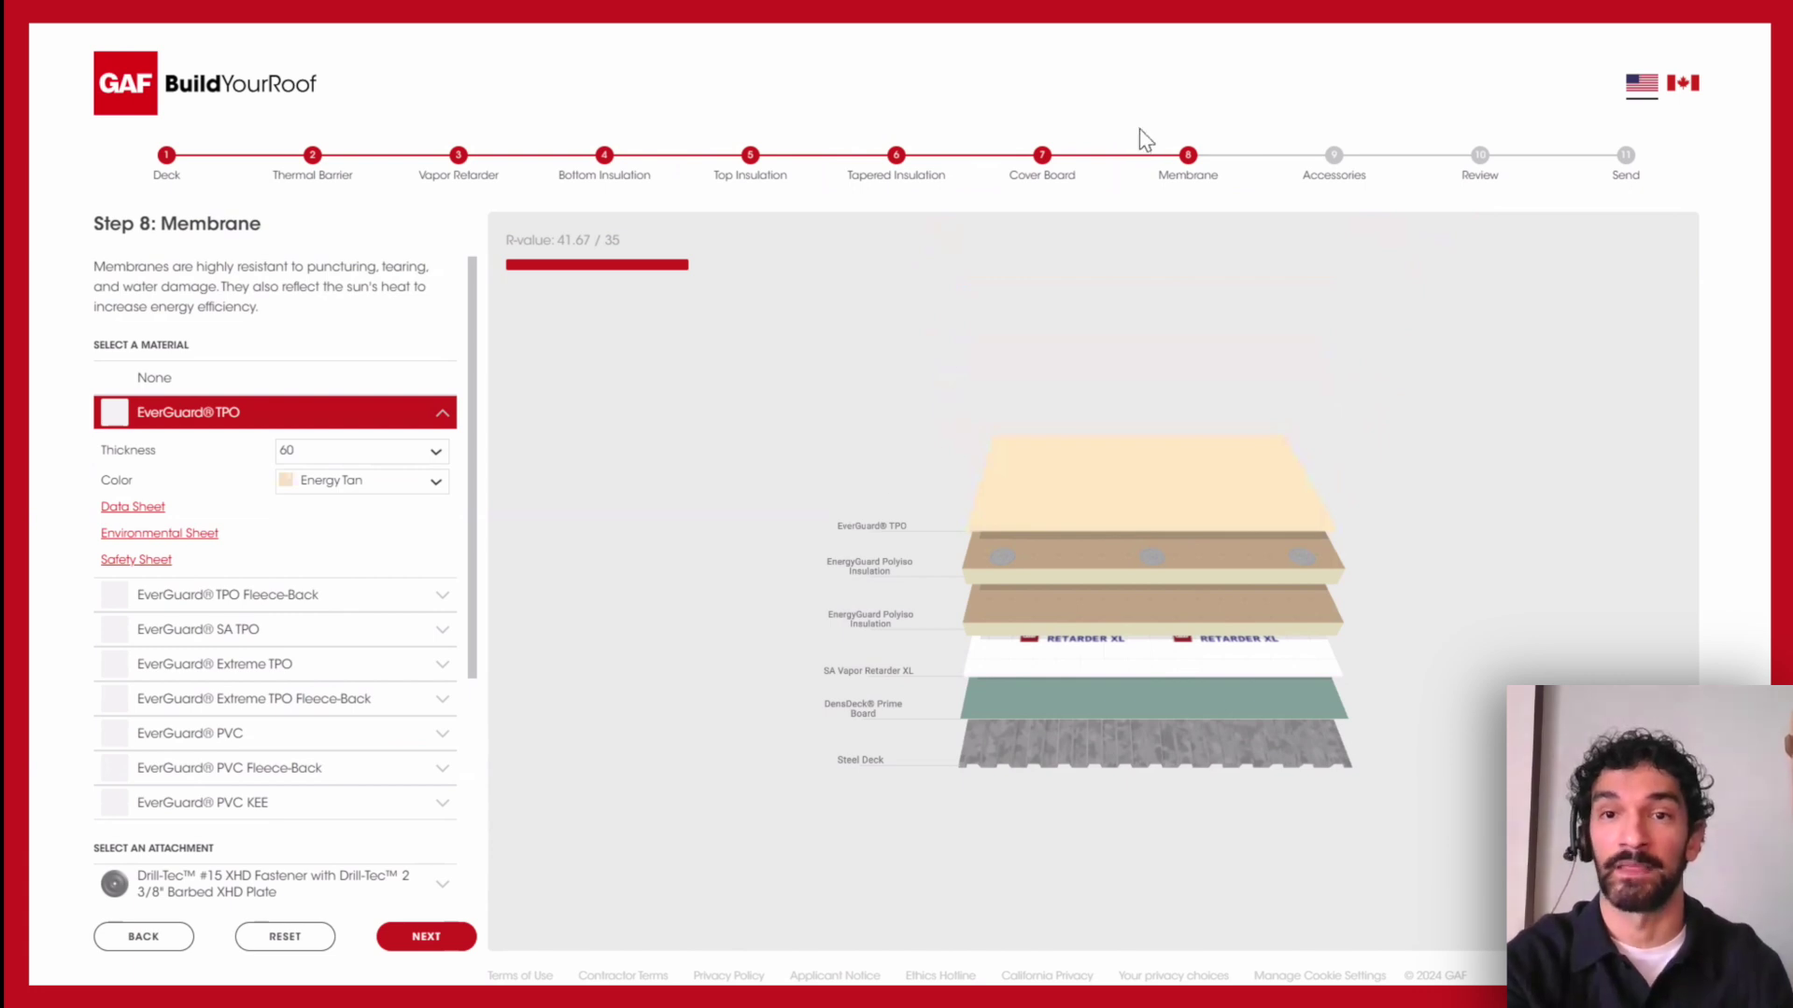
left_click(1284, 185)
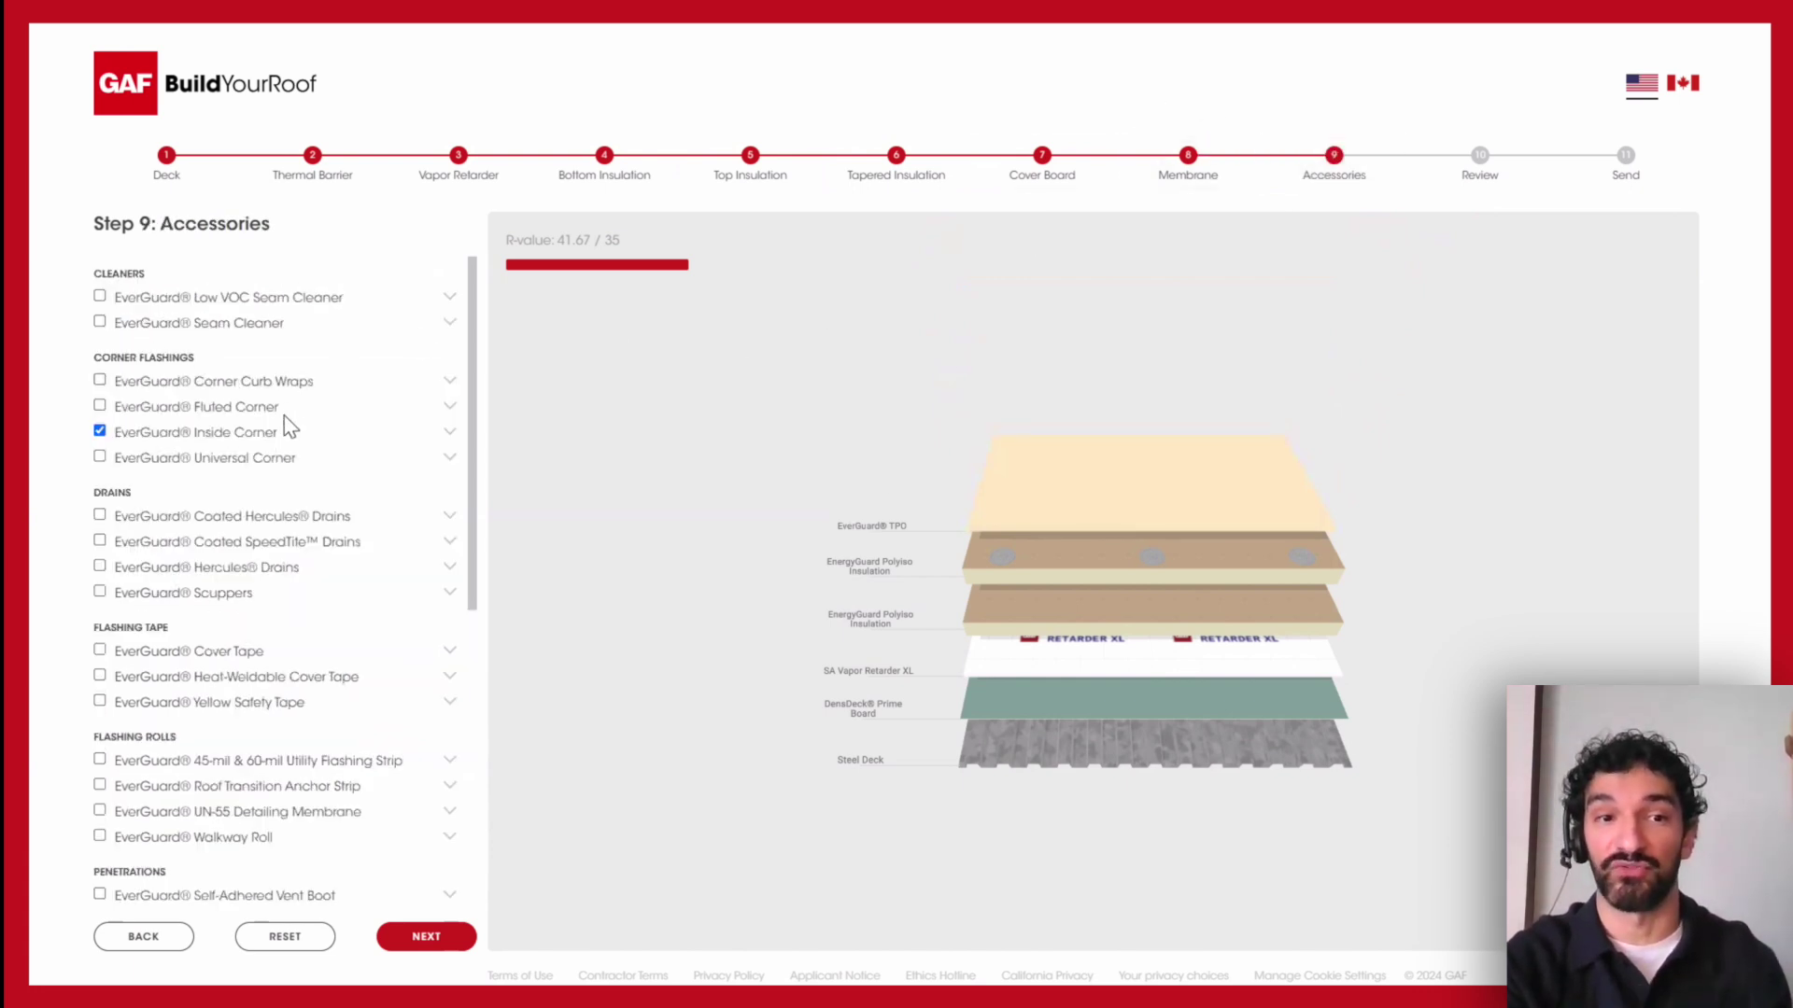
scroll(283, 418, "down", 3)
scroll(283, 418, "down", 2)
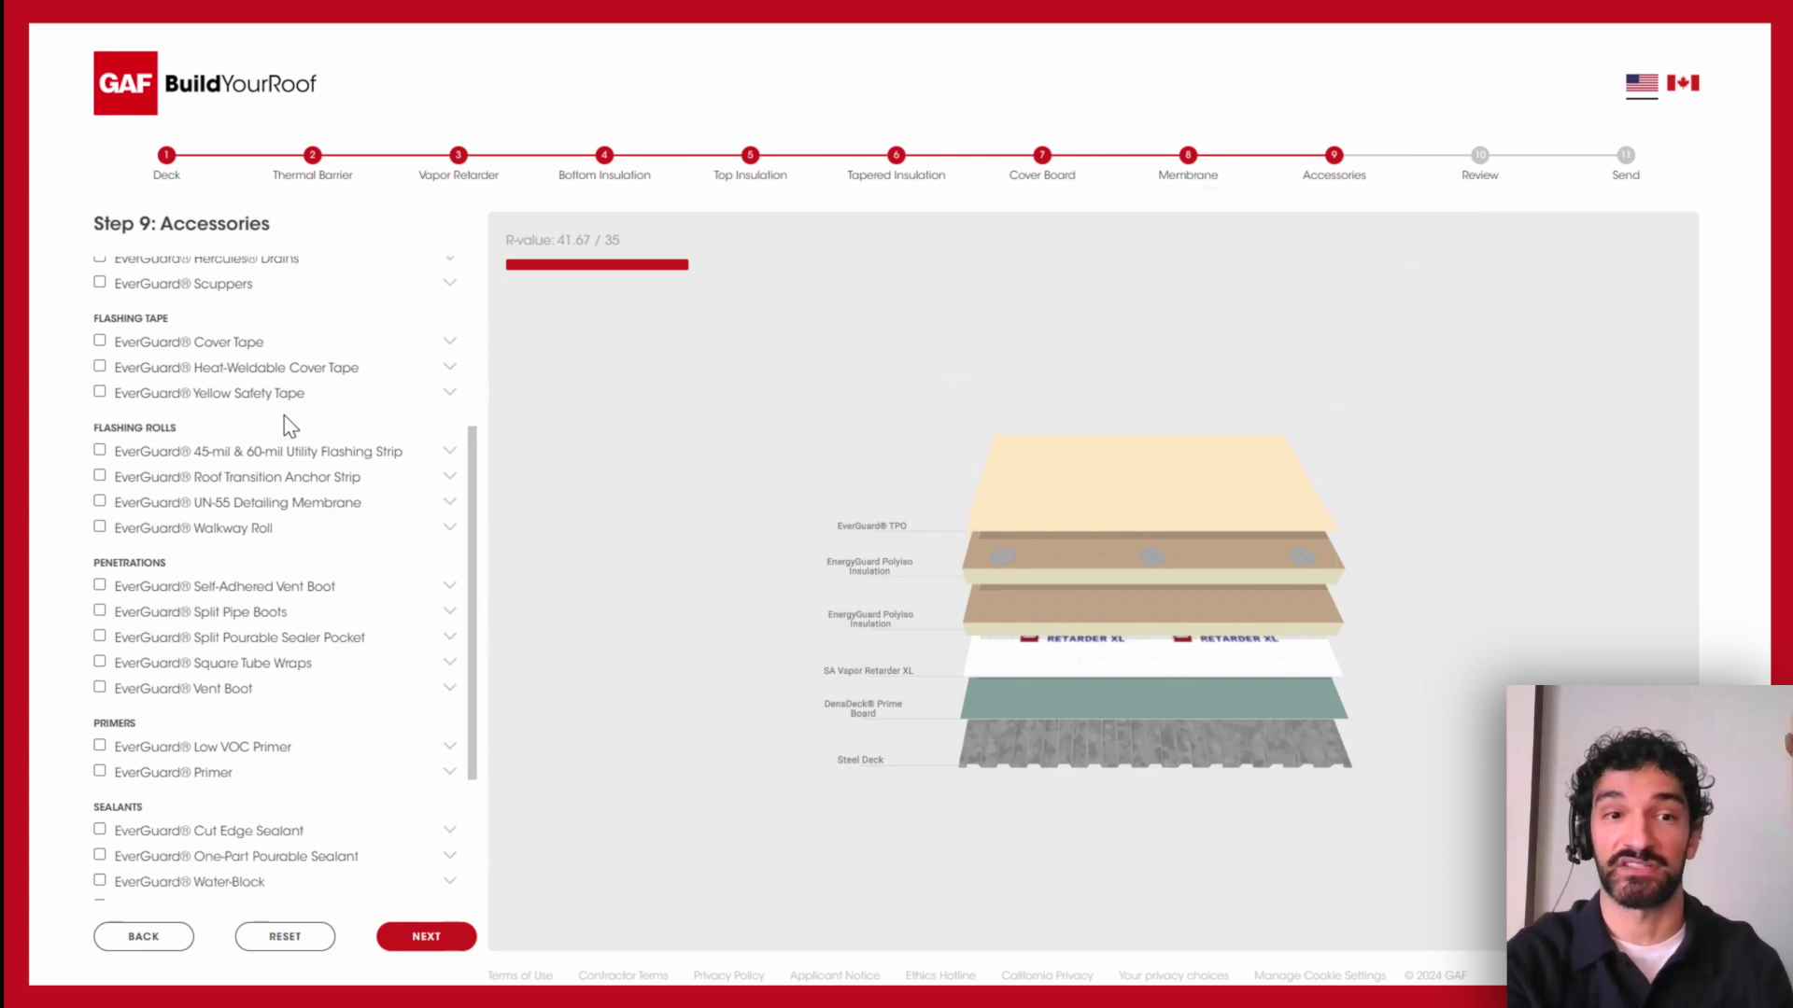
scroll(285, 426, "down", 1)
scroll(285, 427, "down", 1)
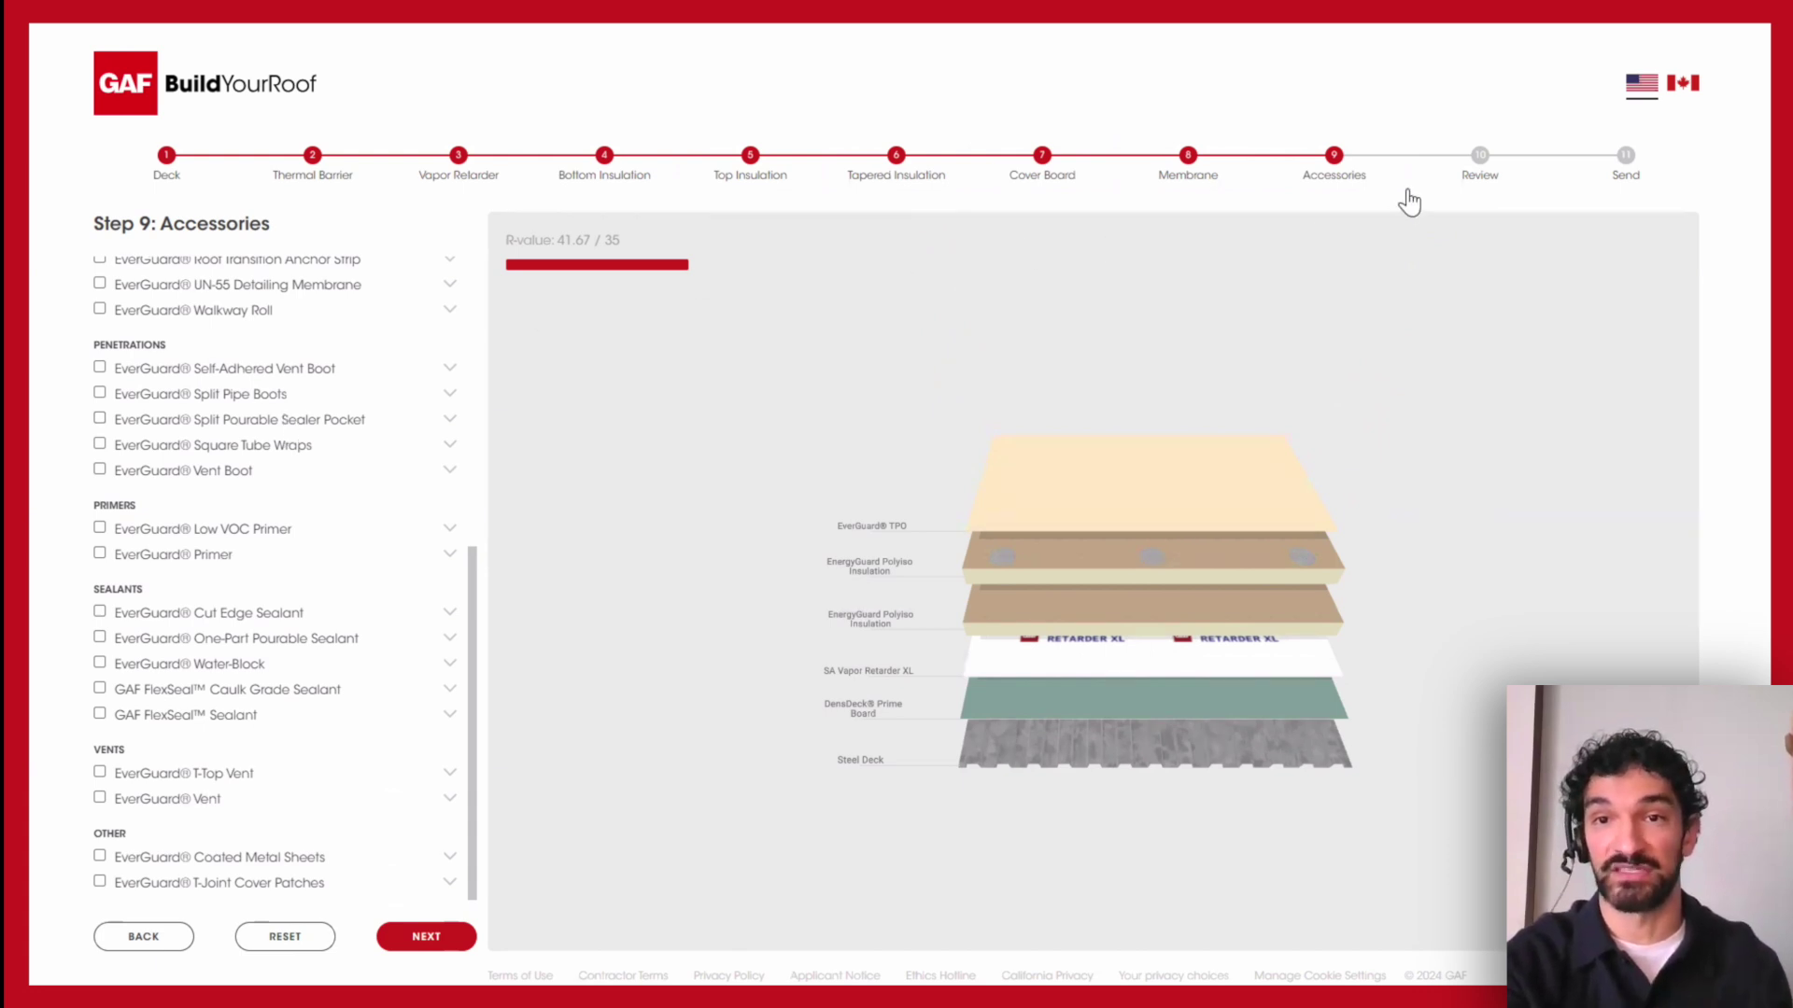
Step: Resolve the membrane attachment design issue by choosing Drill-Tec #15 XHD fasteners
left_click(1472, 170)
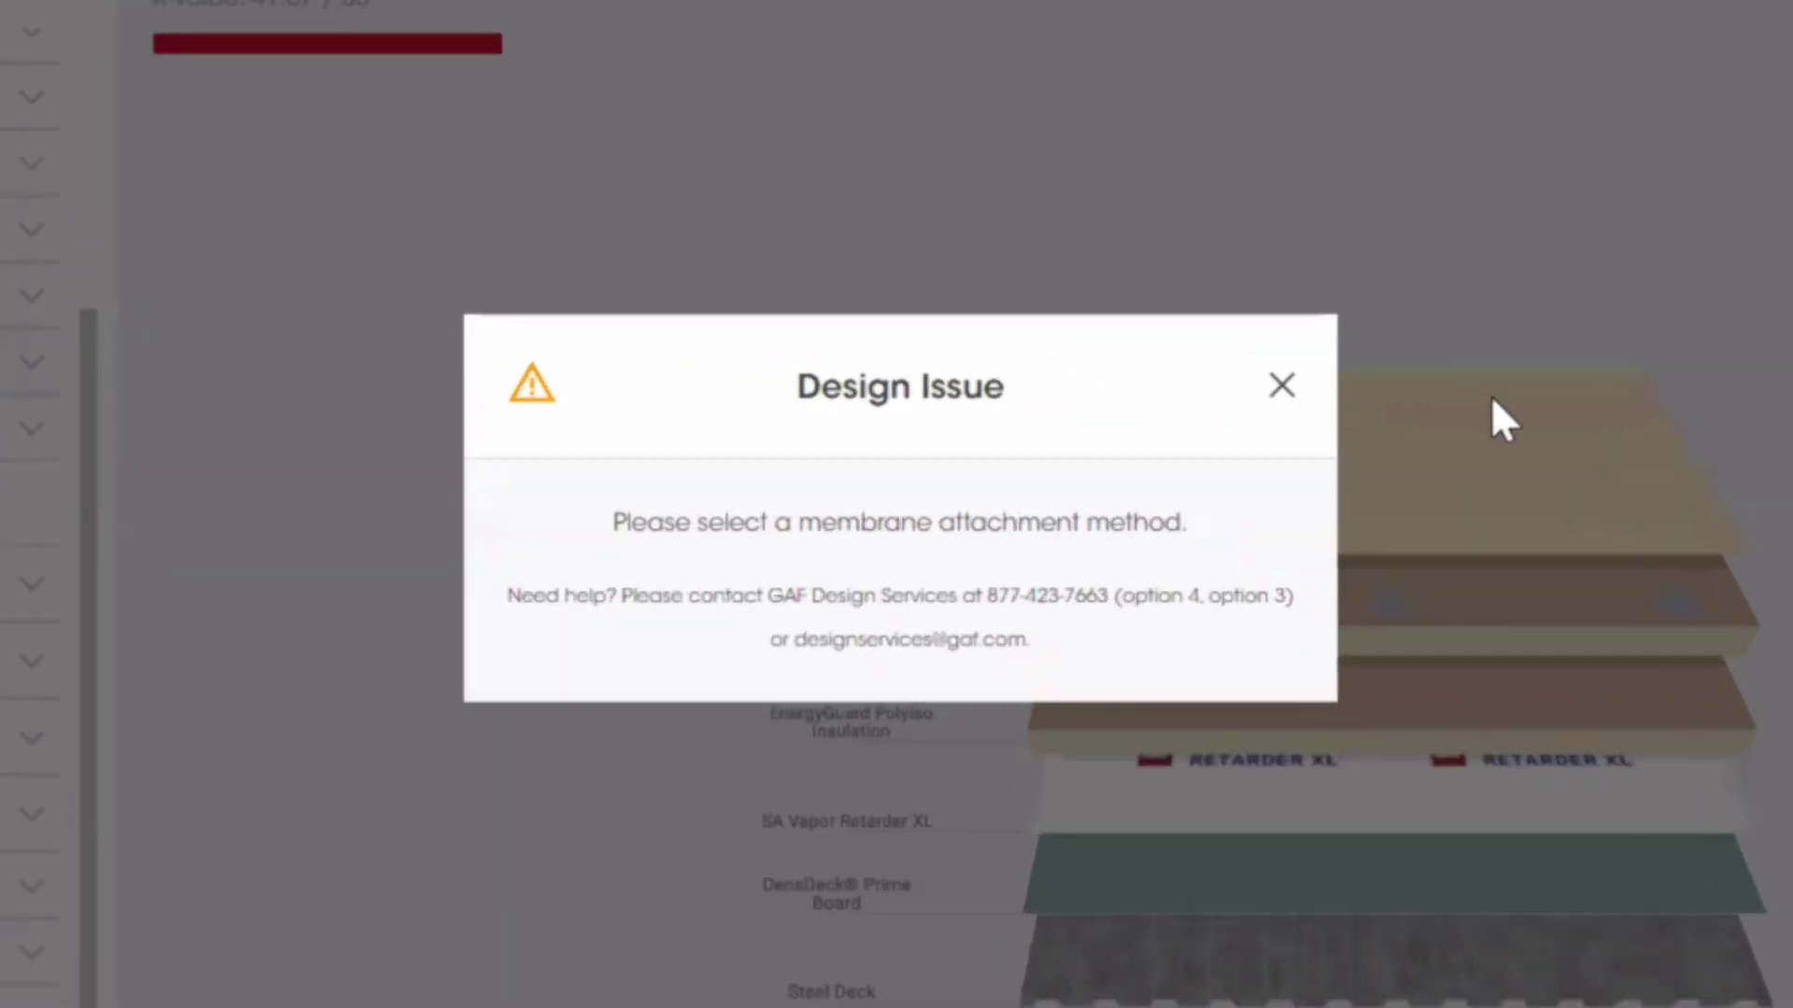
mouse_move(1222, 527)
left_mouse_down()
mouse_move(664, 525)
mouse_move(580, 552)
mouse_move(636, 519)
left_mouse_up()
left_click(621, 623)
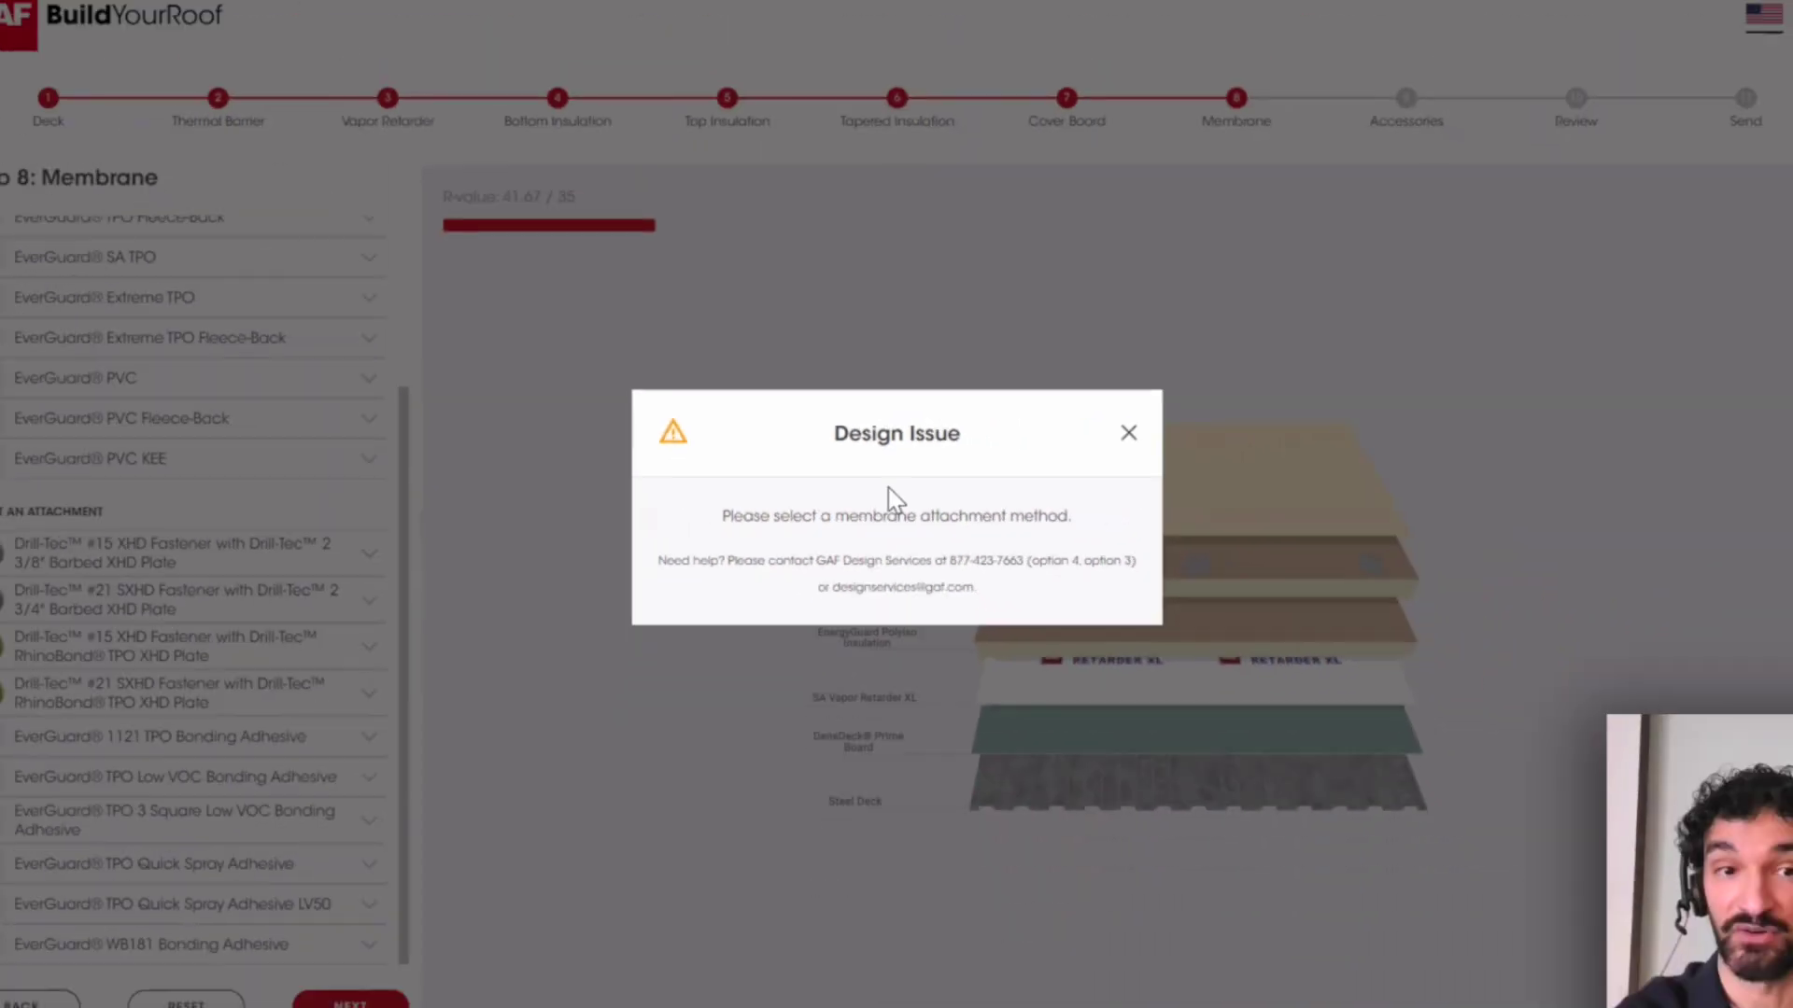
left_click(1092, 449)
left_click(248, 561)
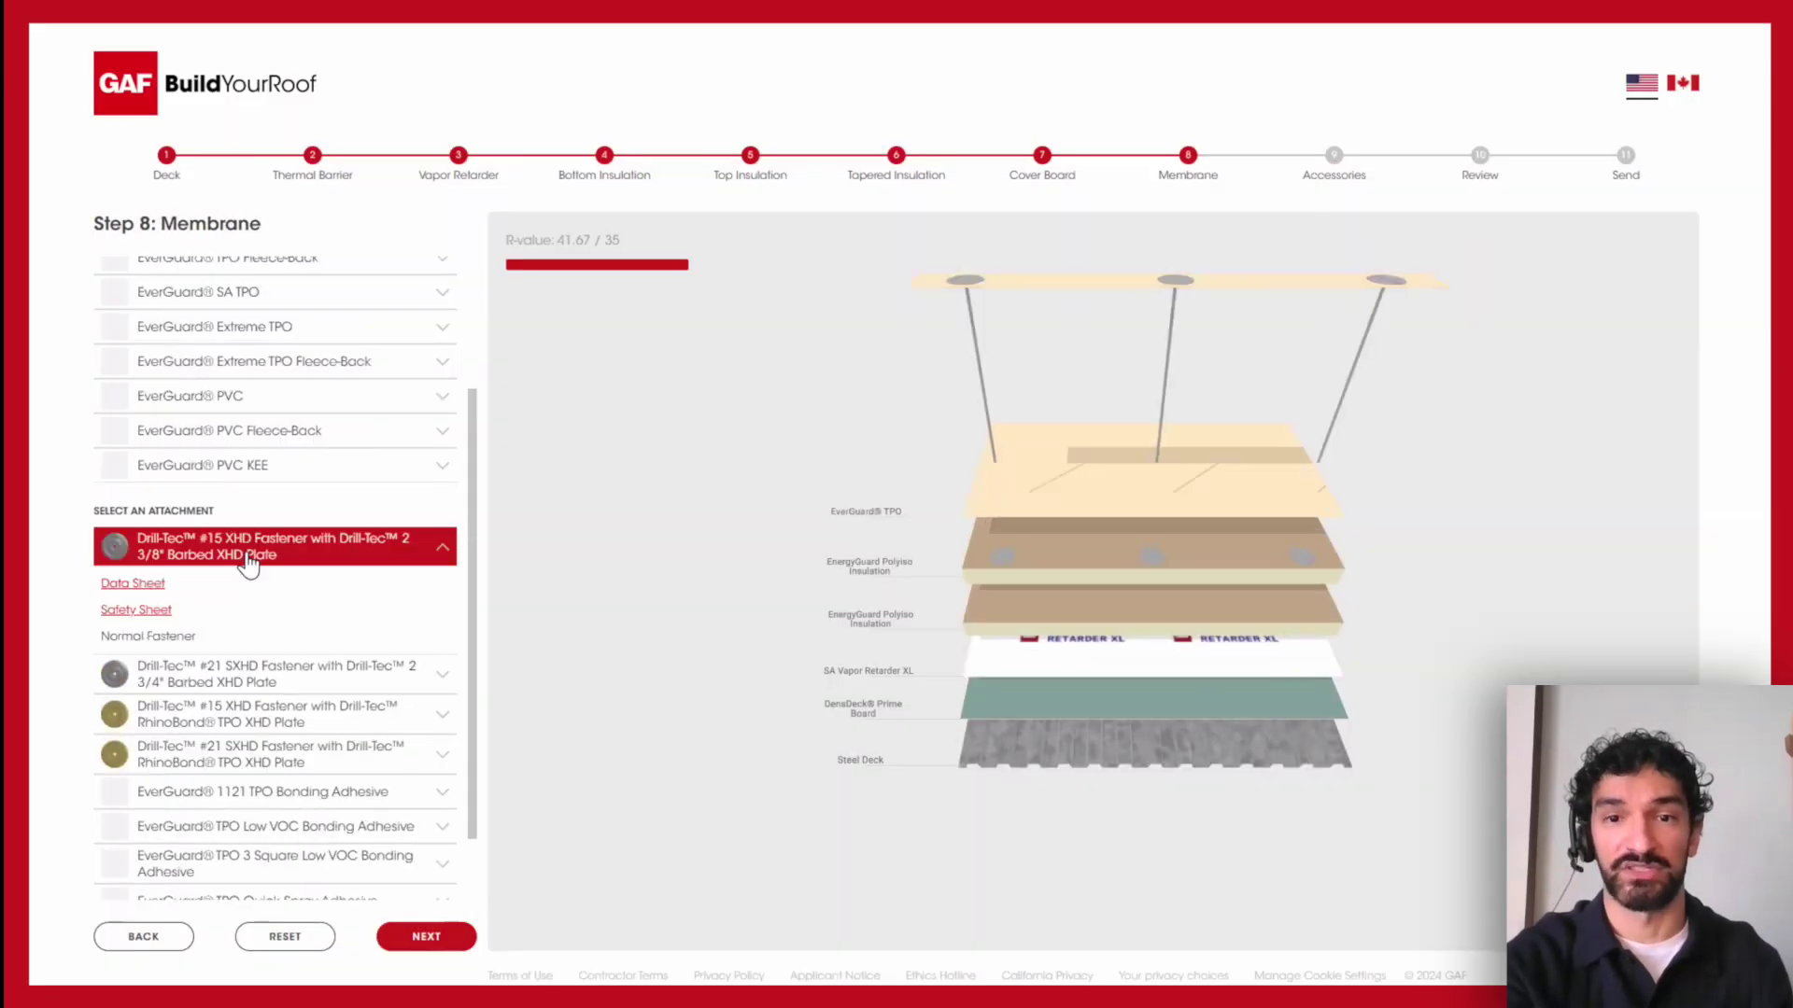
Step: Resolve the thermal barrier warning by fastening DensDeck with Drill-Tec #12 fasteners
left_click(1477, 159)
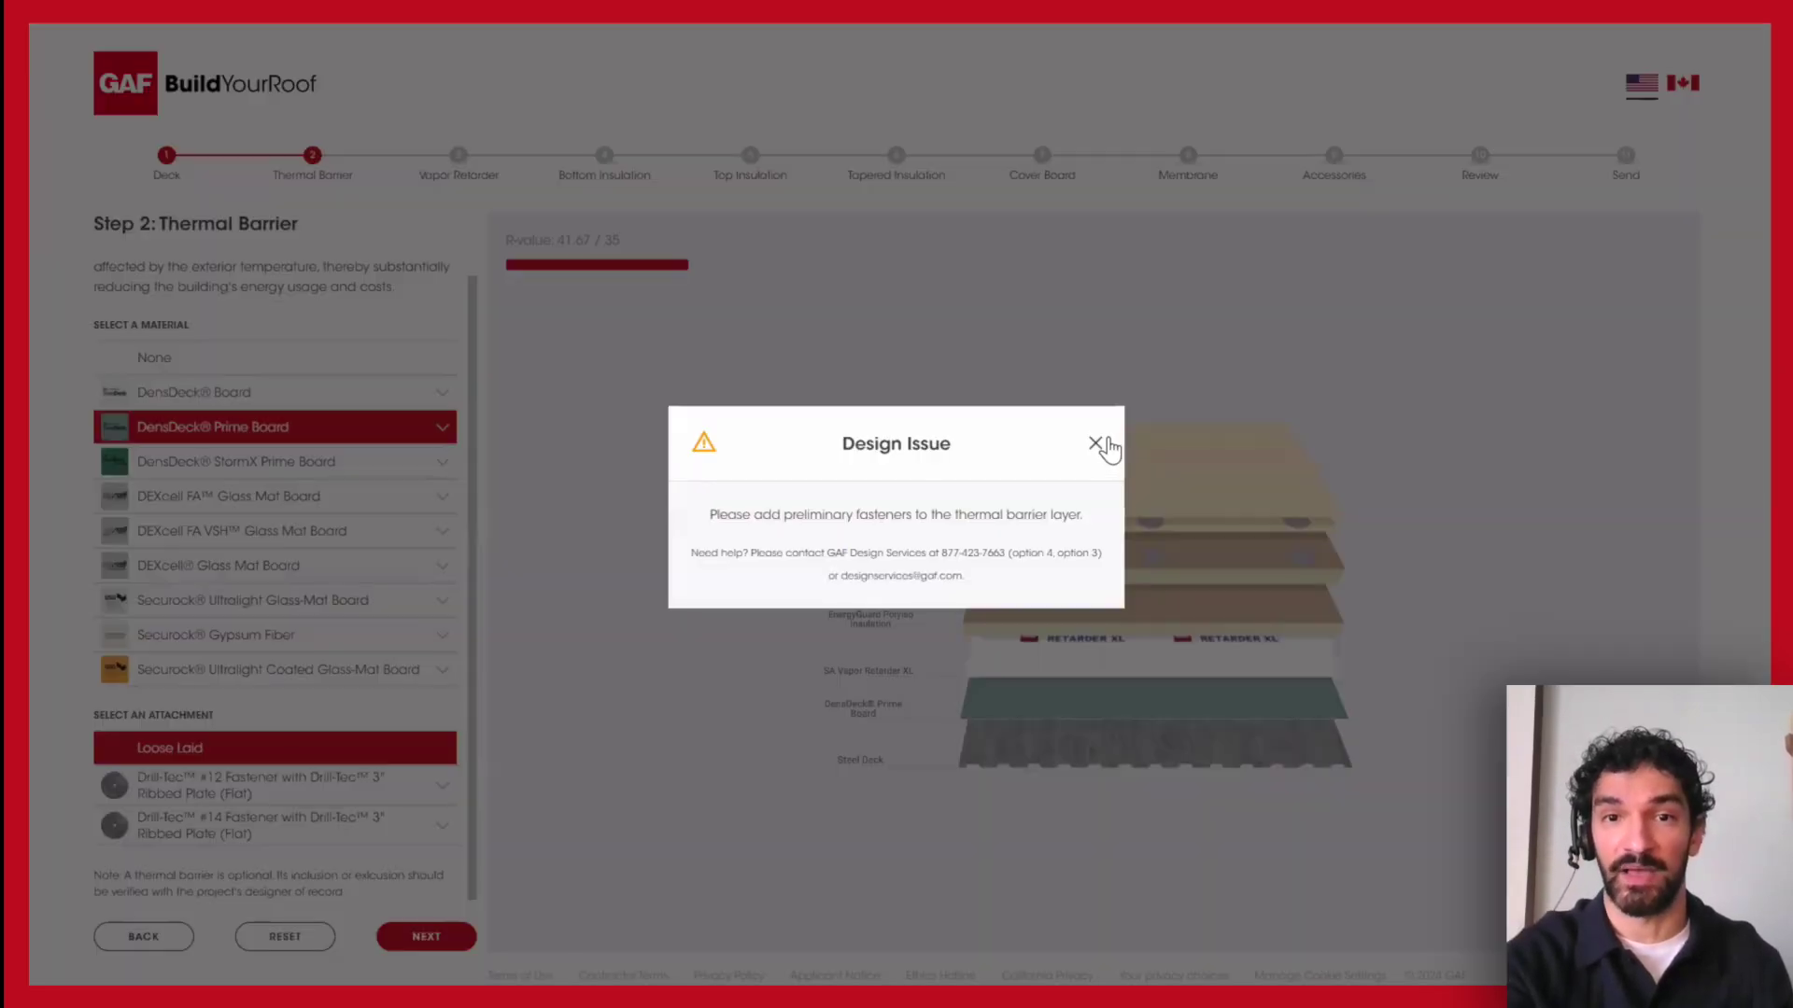
left_click(1094, 448)
left_click(258, 784)
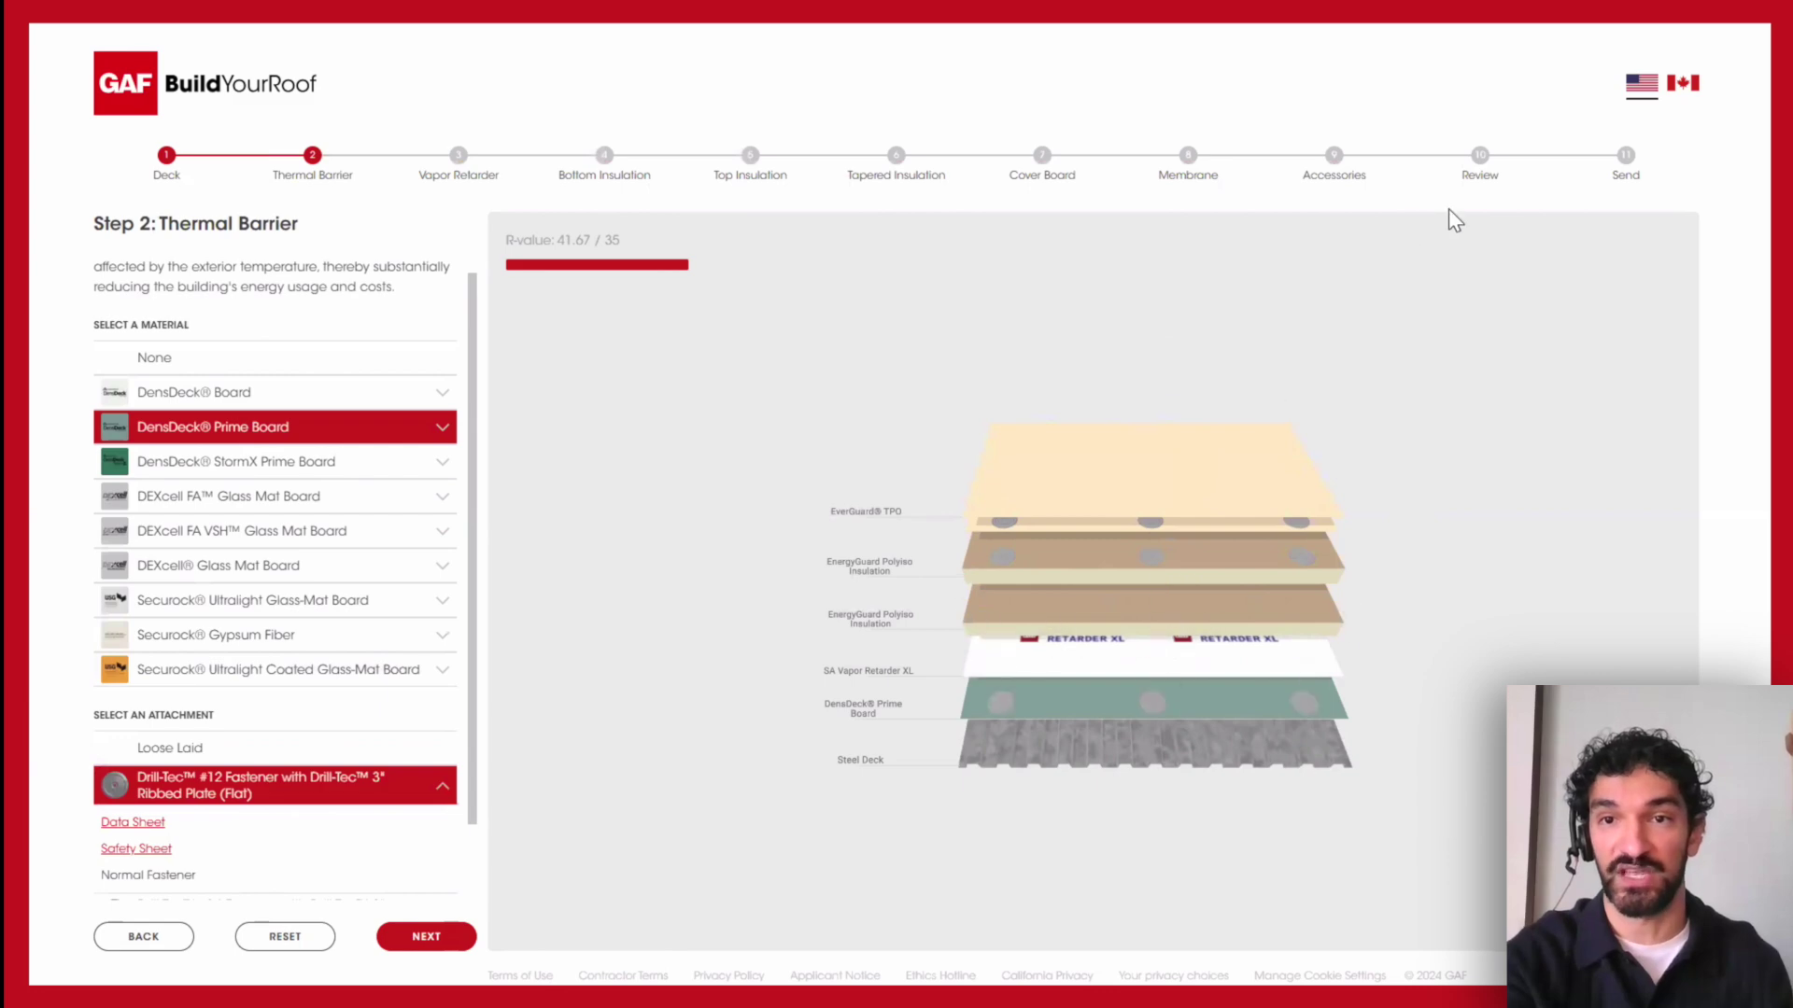
Step: Open Step 10 Review to list every layer down to the steel deck
left_click(1479, 158)
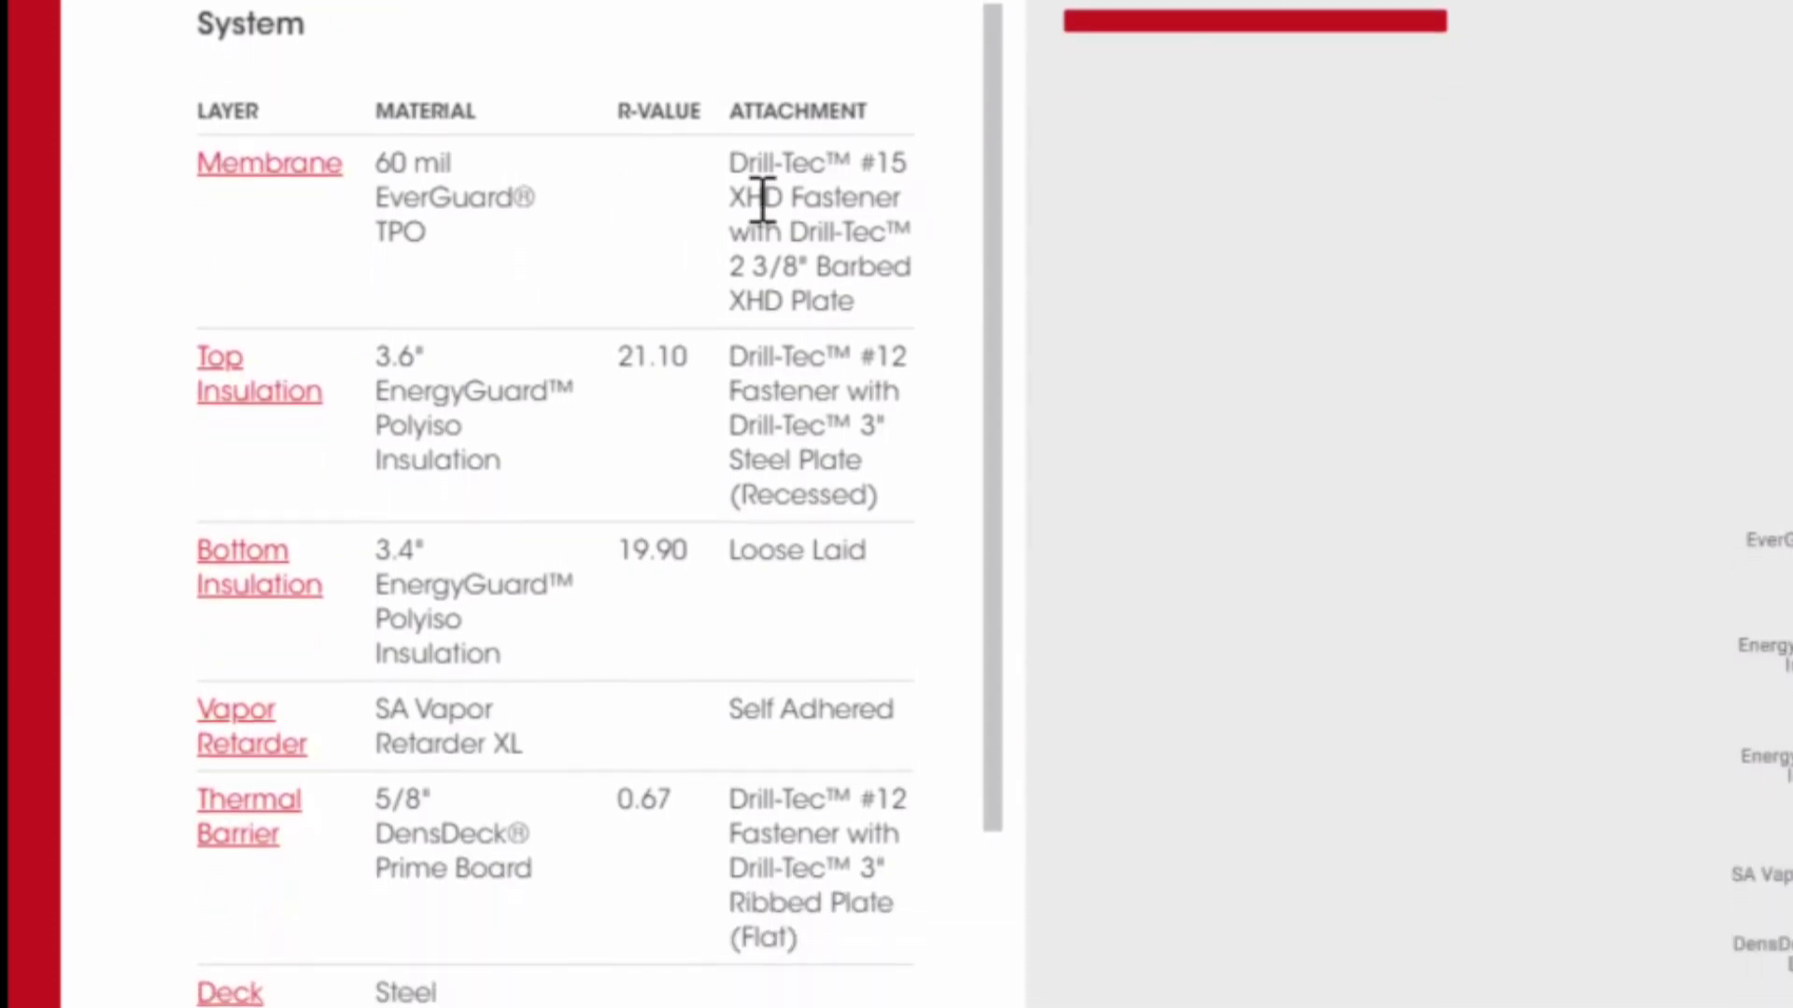
scroll(761, 211, "down", 5)
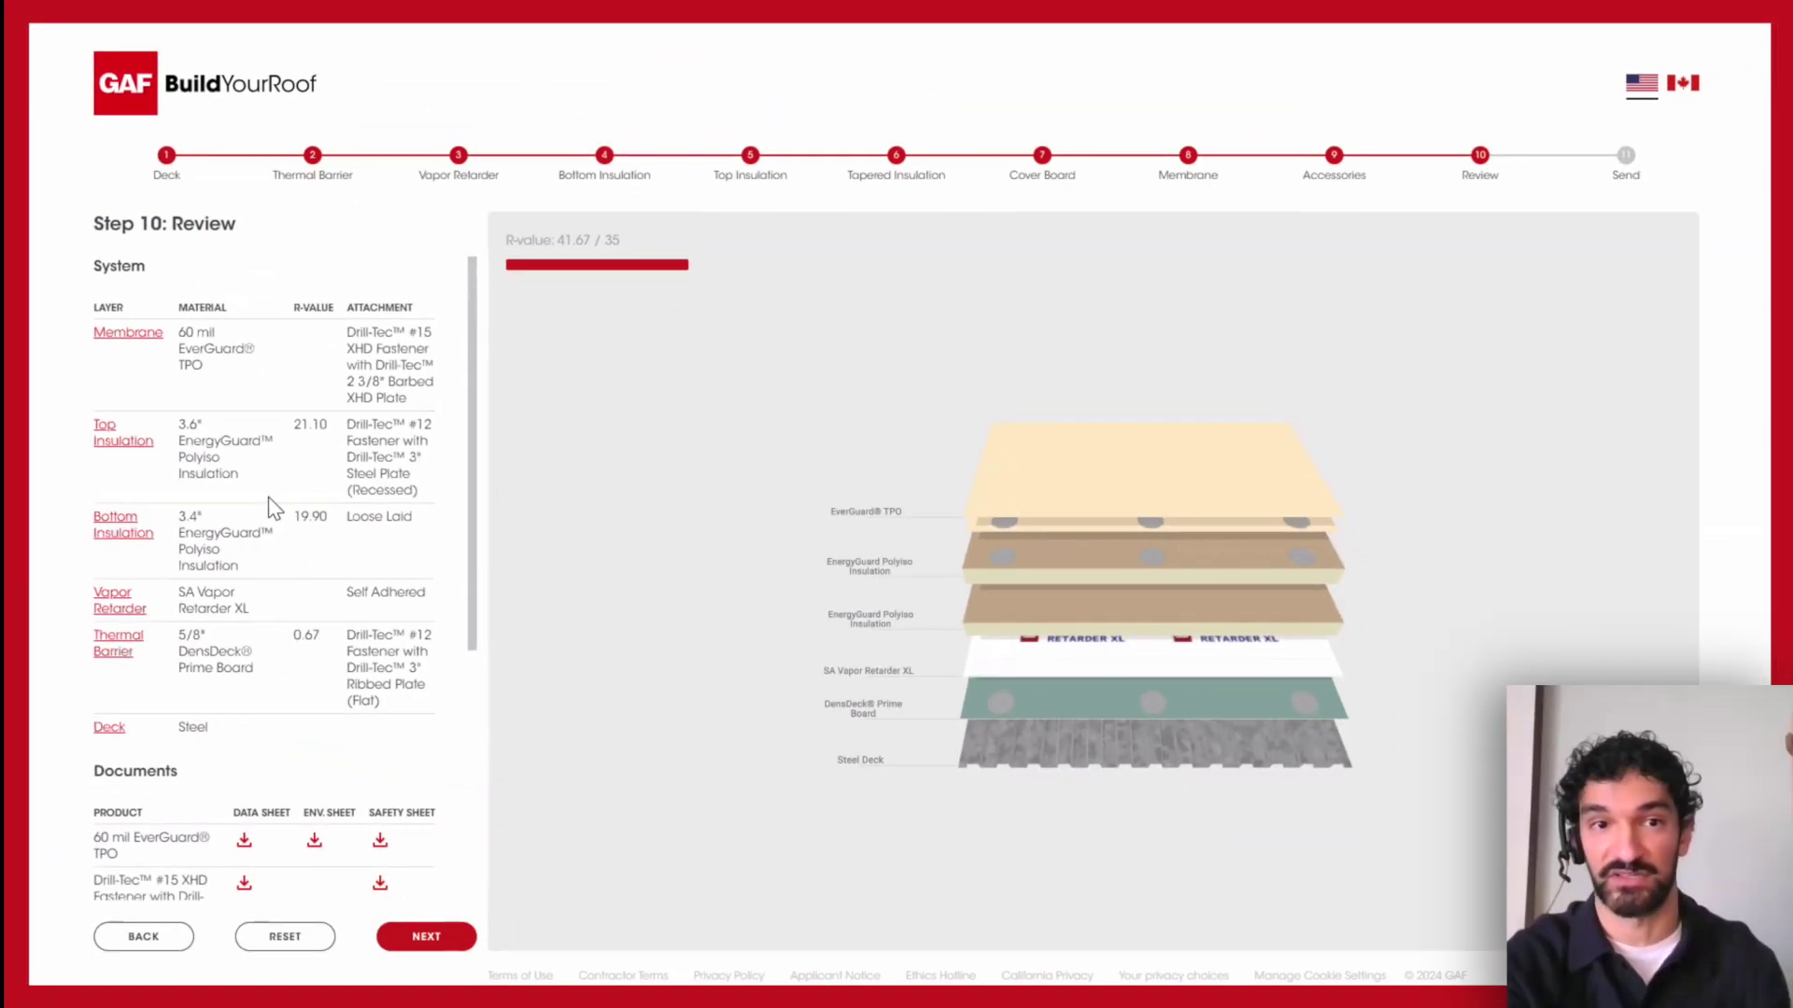
Step: Go to the Send step to email the package with data, environmental and safety sheets
left_click(1597, 179)
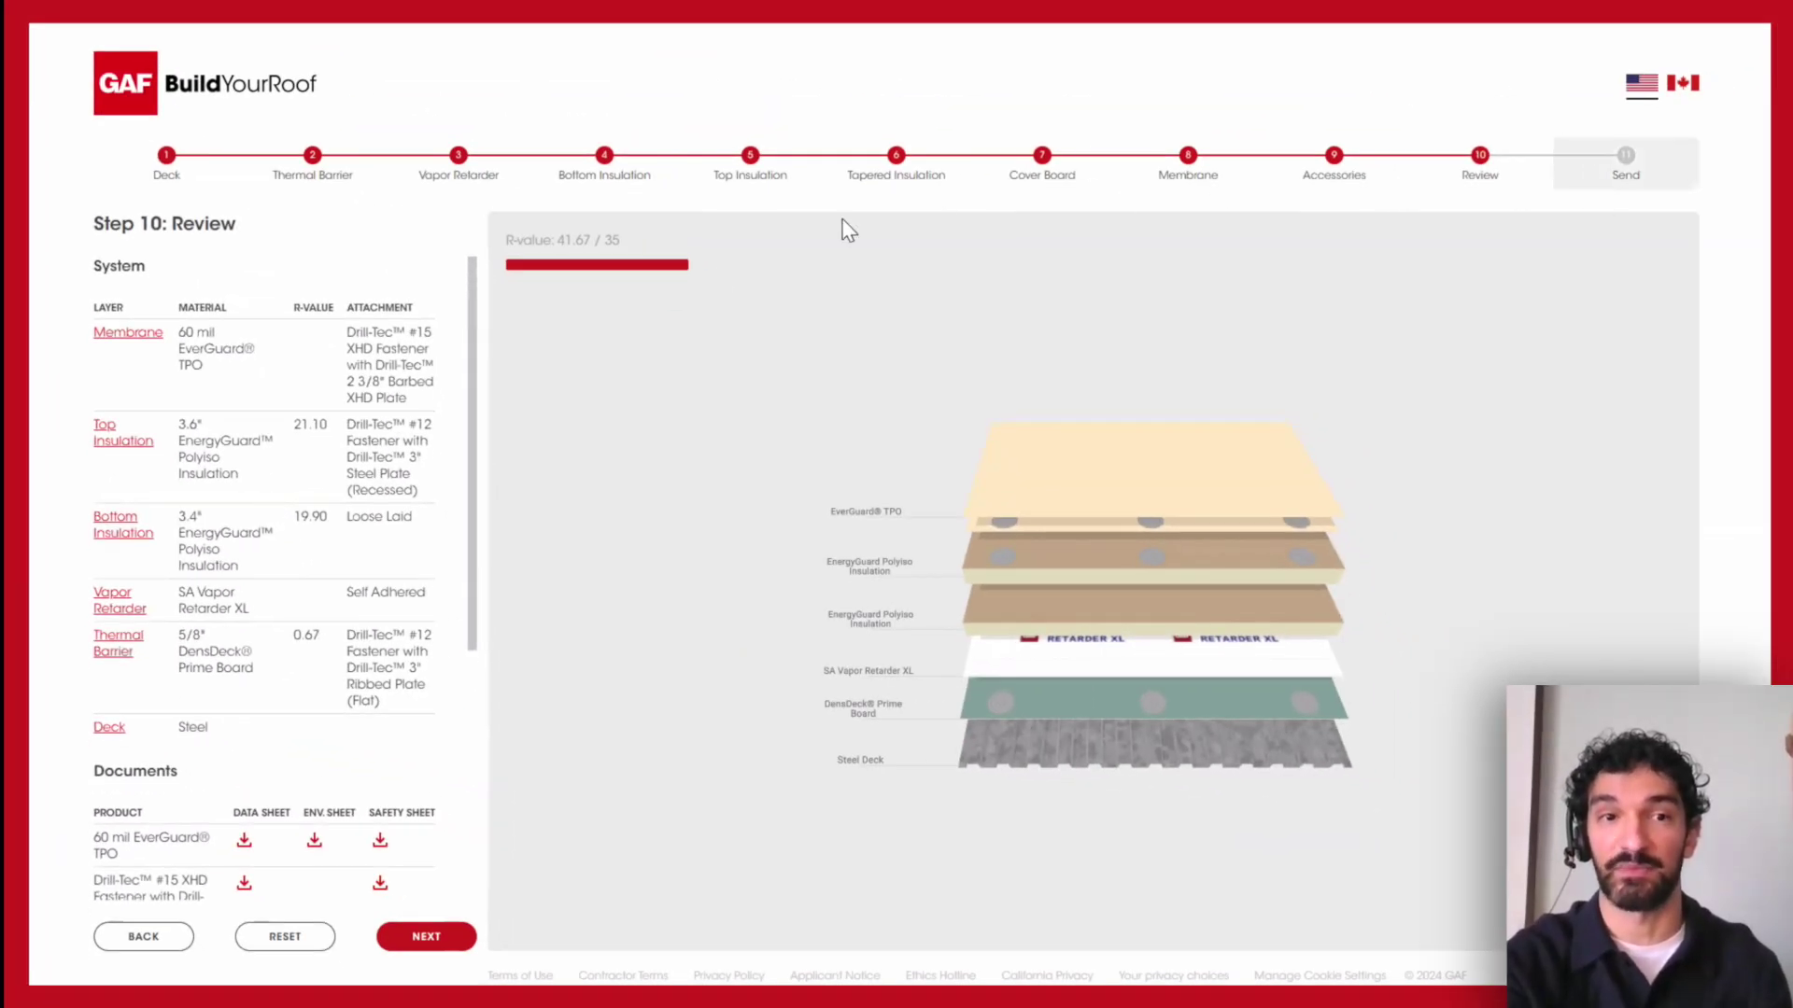